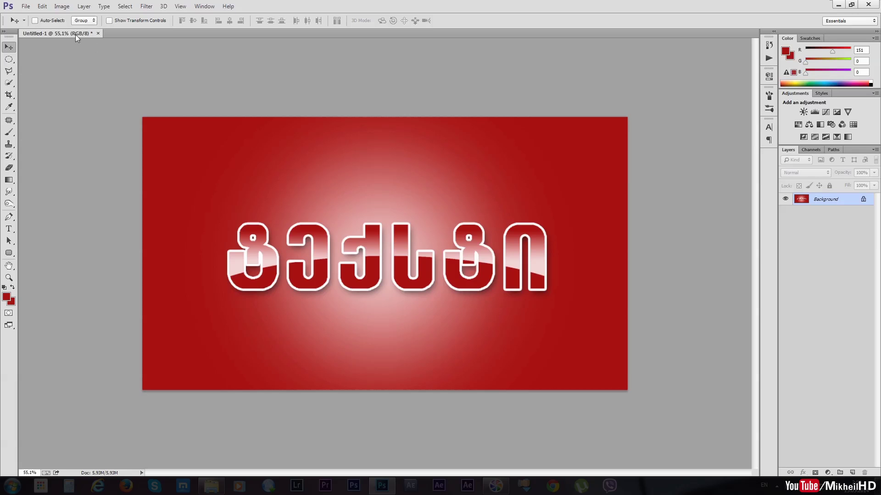
Drag the Untitled-1 tab out so the finished red Georgian design floats in its own window.
{"action": "mouse_move", "coordinate": [75, 34]}
{"action": "left_mouse_down"}
{"action": "mouse_move", "coordinate": [129, 59]}
{"action": "mouse_move", "coordinate": [243, 73]}
{"action": "left_mouse_up"}
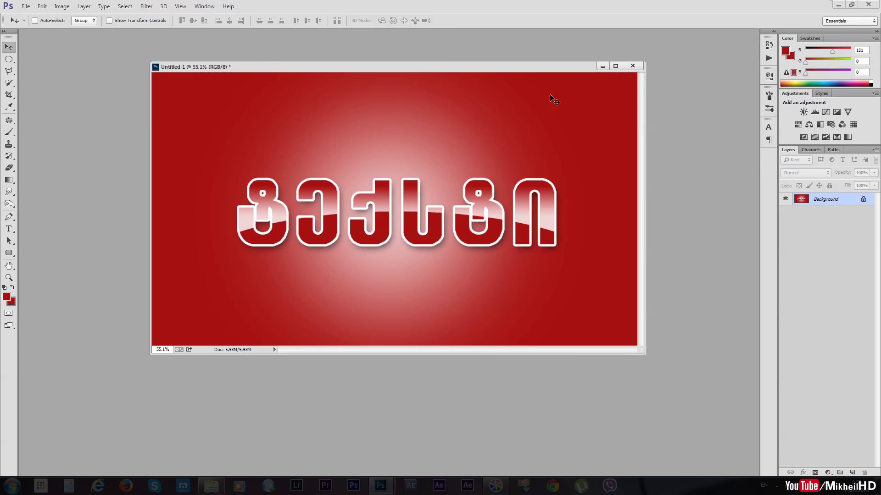
Close the example without saving and create a new 1920×1080 px document.
{"action": "left_click", "coordinate": [632, 66]}
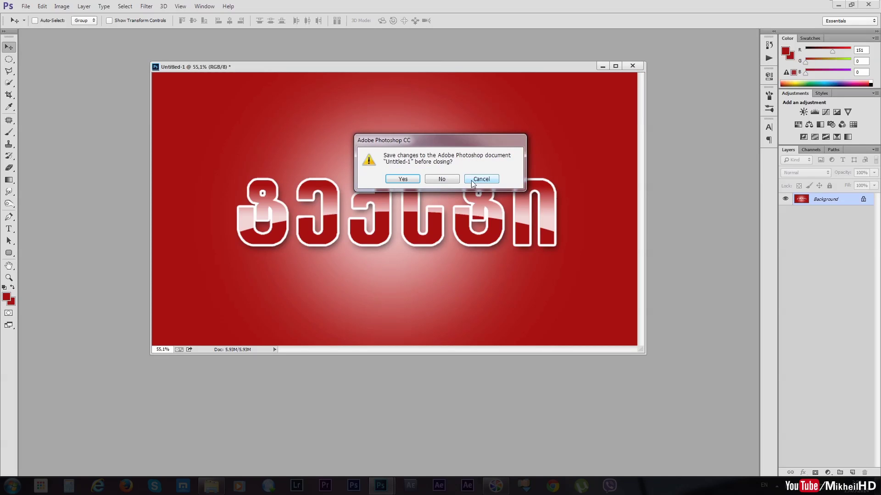
{"action": "left_click", "coordinate": [450, 179]}
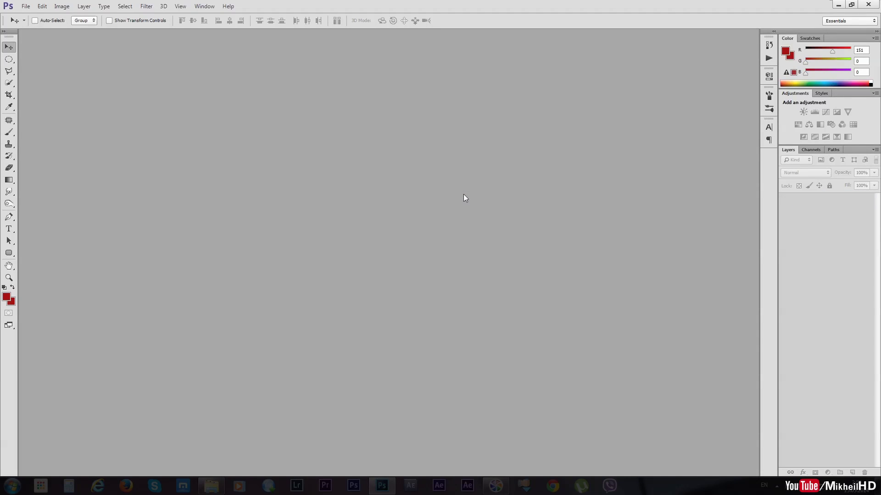
{"action": "left_click", "coordinate": [26, 6]}
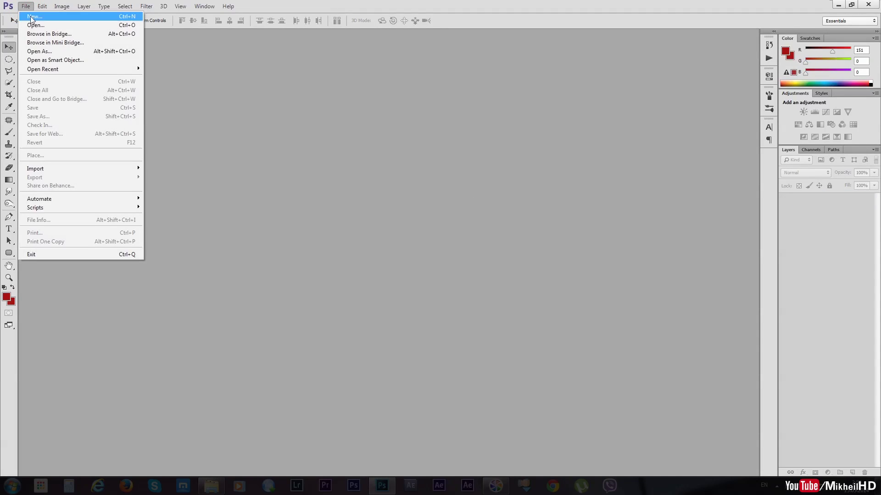
{"action": "left_click", "coordinate": [33, 16]}
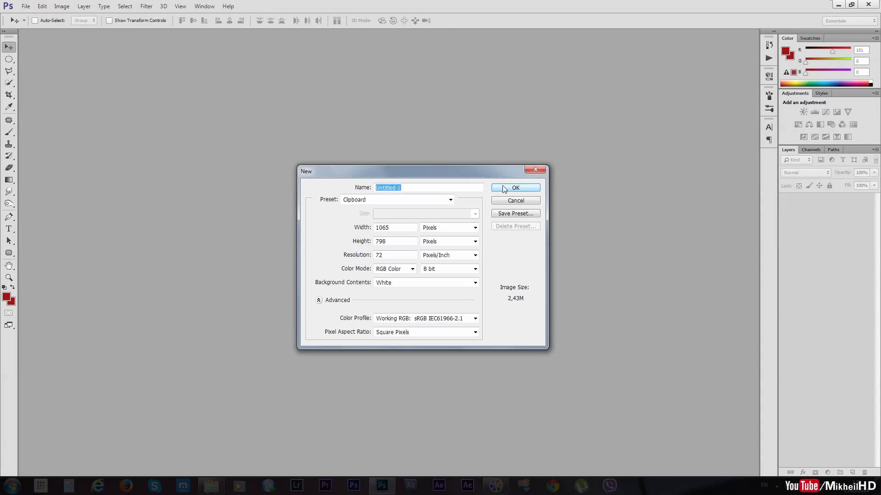
{"action": "key", "text": "Tab"}
{"action": "key", "text": "Tab"}
{"action": "type", "text": "1"}
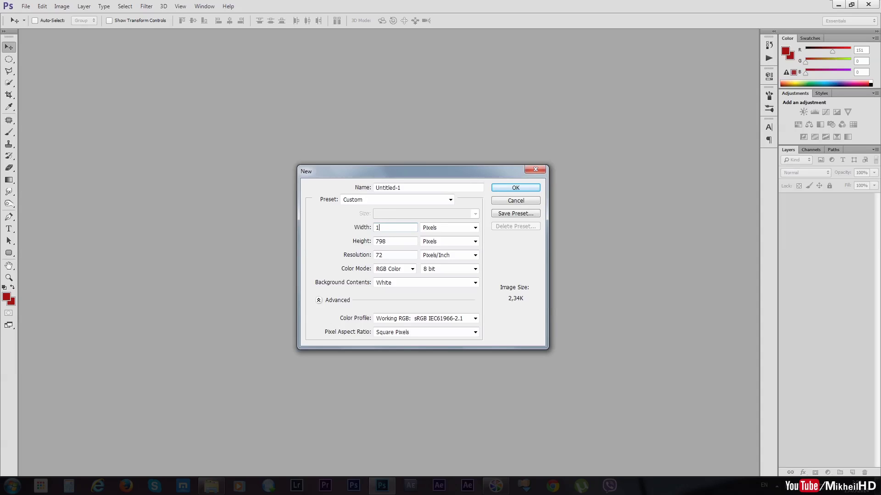
{"action": "type", "text": "920"}
{"action": "key", "text": "Tab"}
{"action": "key", "text": "Tab"}
{"action": "type", "text": "1080"}
{"action": "left_click", "coordinate": [513, 189]}
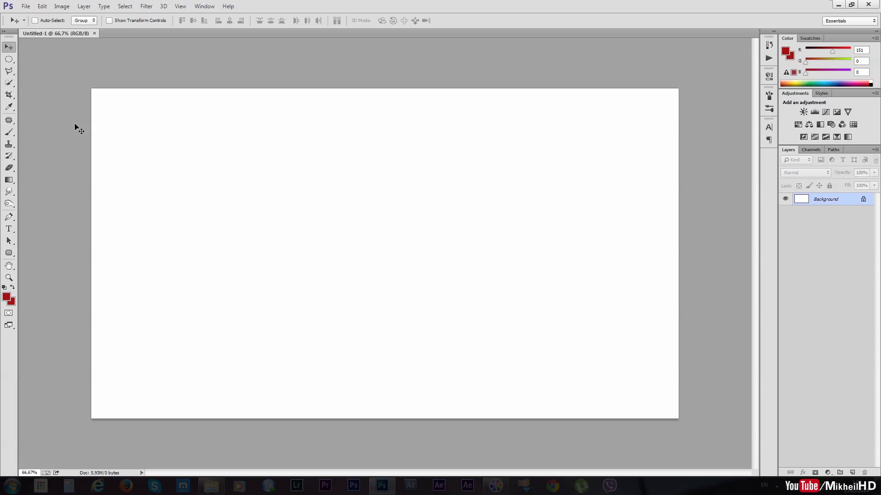
Fill the white canvas with dark red (R 127, G 0, B 0) using the Paint Bucket.
{"action": "left_click", "coordinate": [9, 180]}
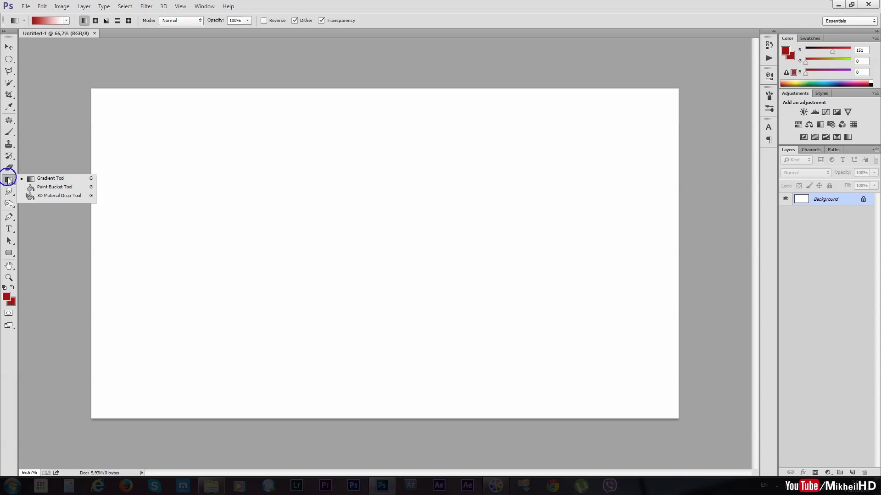
{"action": "left_click", "coordinate": [53, 187]}
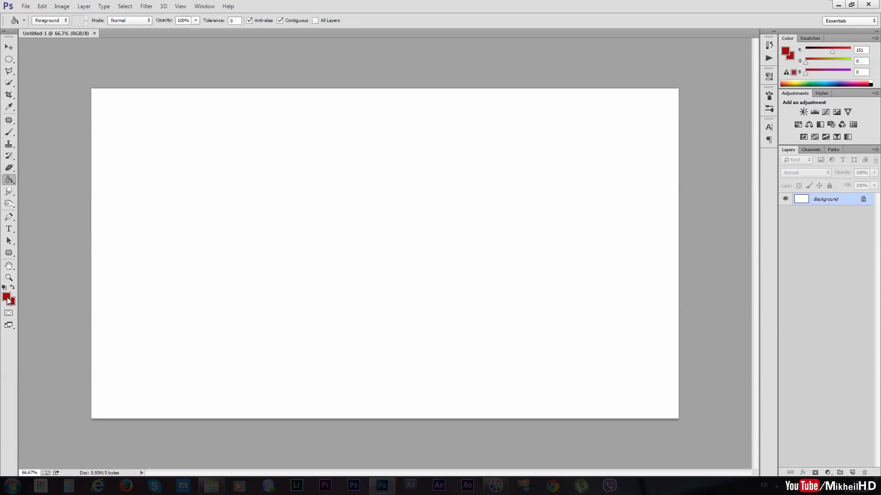
{"action": "left_click", "coordinate": [7, 298]}
{"action": "left_click_drag", "start_coordinate": [752, 239], "coordinate": [753, 249]}
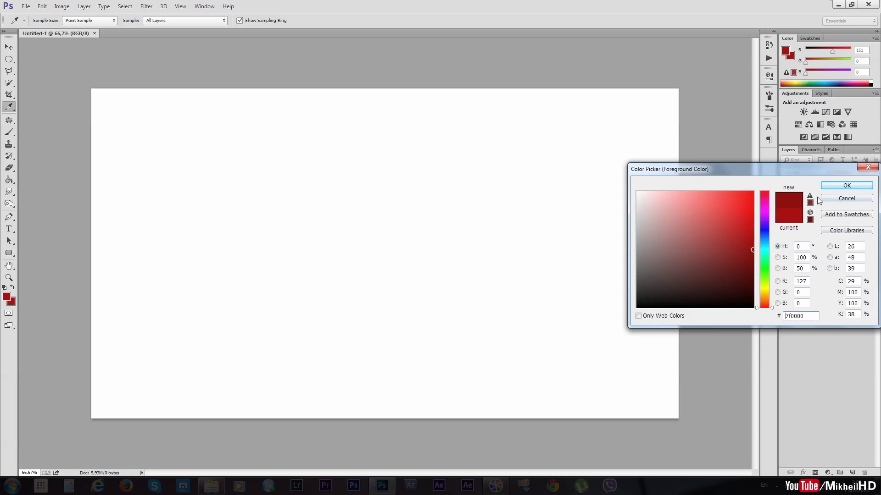
{"action": "left_click", "coordinate": [844, 185]}
{"action": "left_click", "coordinate": [357, 240]}
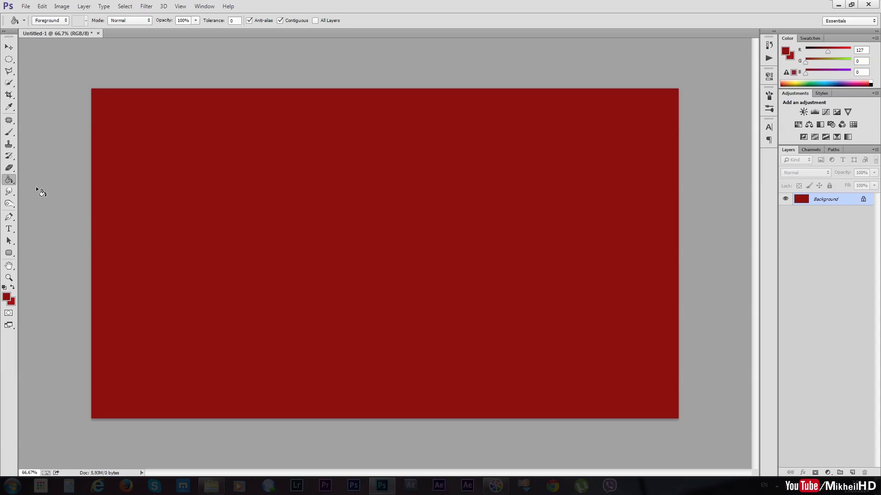
{"action": "left_click", "coordinate": [9, 180]}
{"action": "left_click", "coordinate": [44, 189]}
Type the Georgian word ტექსტი on the canvas with the Type tool.
{"action": "left_click", "coordinate": [10, 49]}
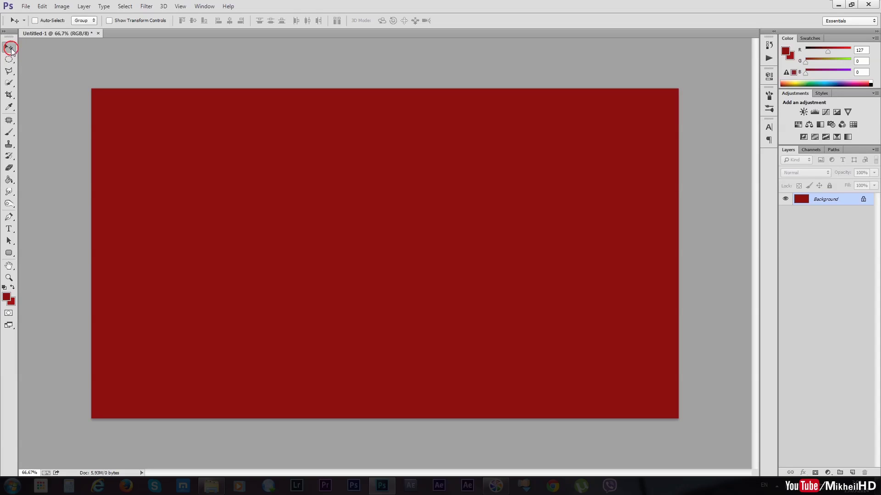
{"action": "left_click", "coordinate": [9, 229]}
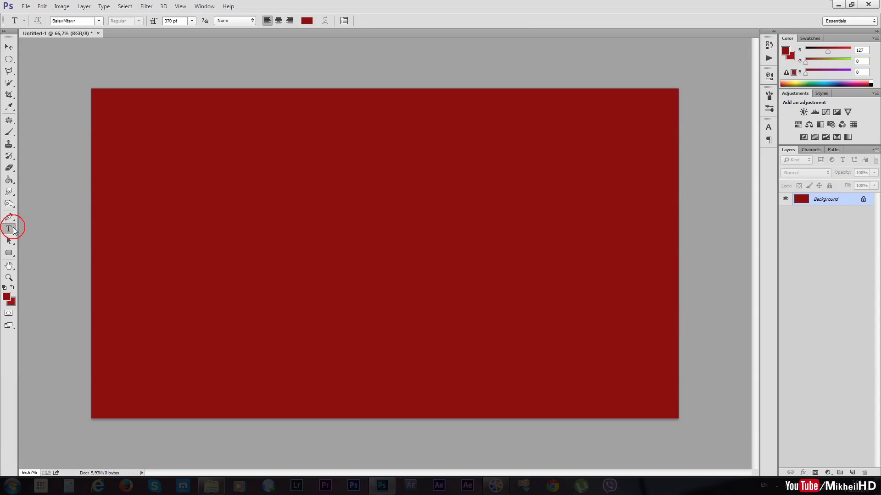
{"action": "left_click", "coordinate": [308, 259]}
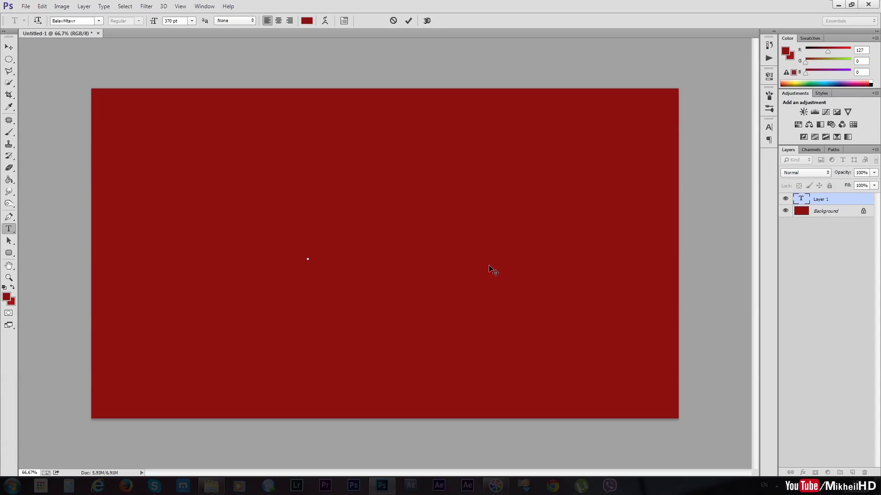
{"action": "type", "text": "M"}
{"action": "type", "text": "ikh"}
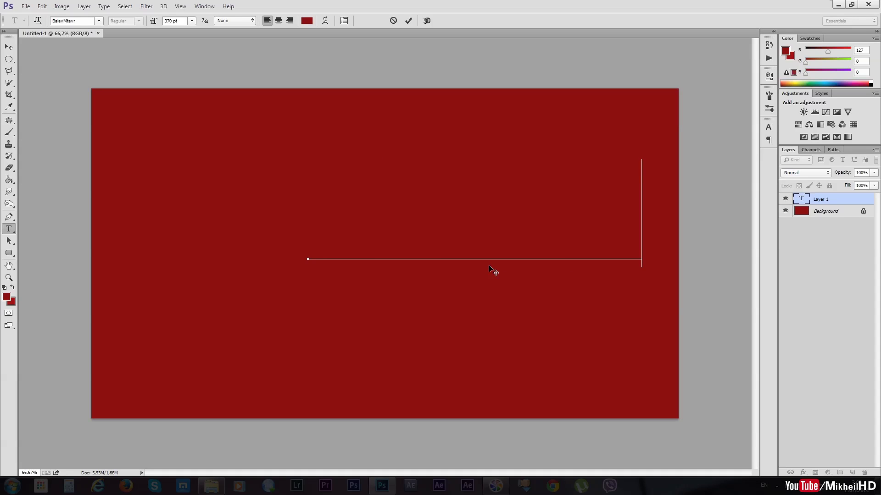
{"action": "type", "text": "e"}
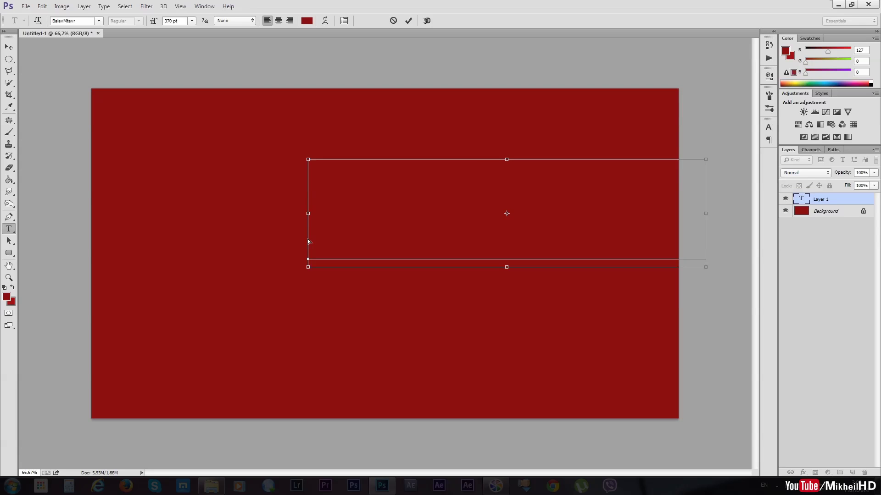
Colour the word light grey (d1d1d1) and move it to the canvas centre.
{"action": "key", "text": "ctrl+a"}
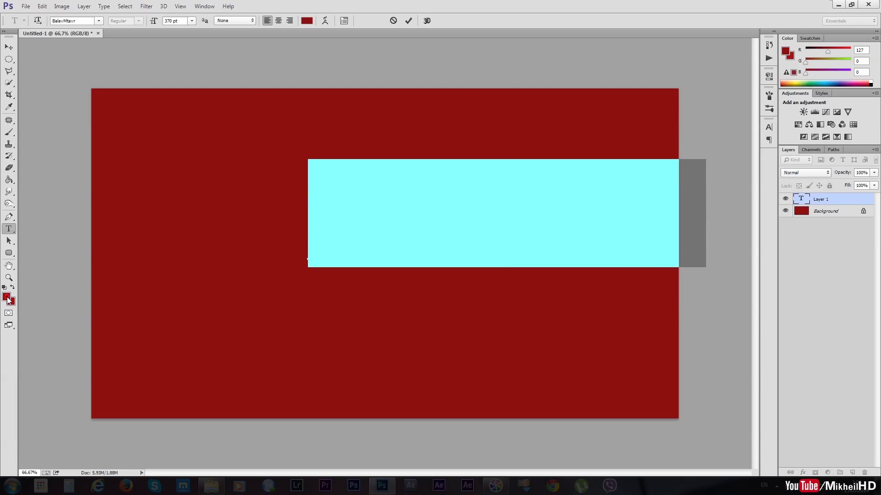
{"action": "left_click", "coordinate": [6, 296]}
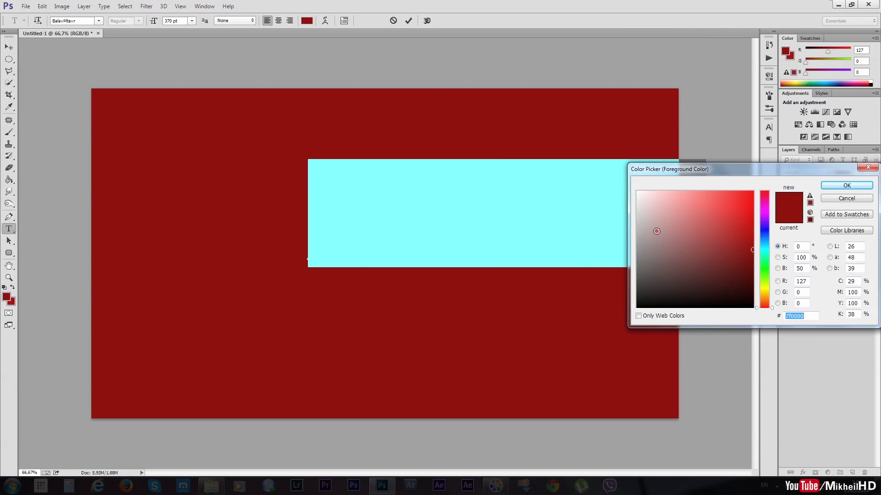
{"action": "left_click_drag", "start_coordinate": [659, 232], "coordinate": [630, 213]}
{"action": "left_click", "coordinate": [833, 187]}
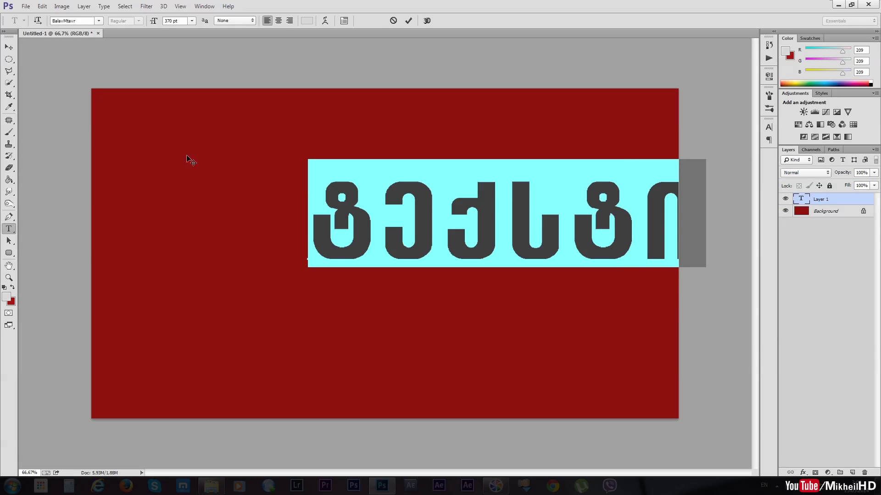
{"action": "left_click", "coordinate": [8, 47]}
{"action": "left_click_drag", "start_coordinate": [417, 218], "coordinate": [297, 255]}
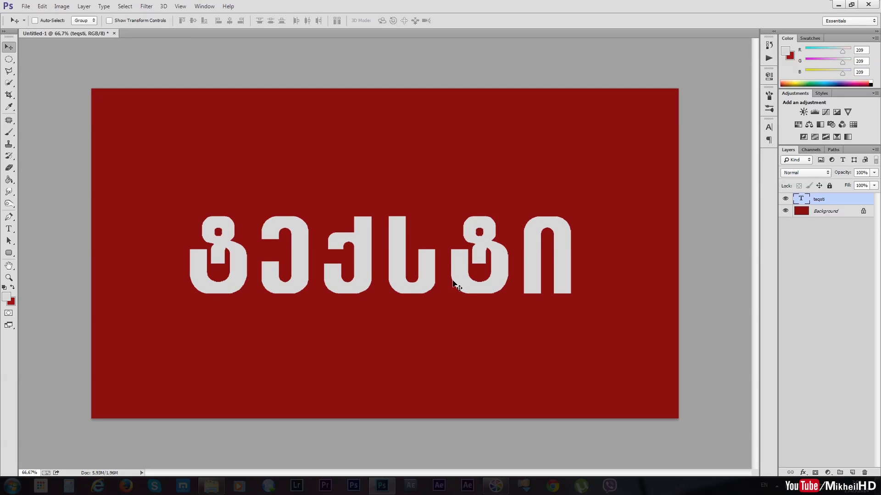
Hide the text layer and brush two soft white dabs at the Background's centre.
{"action": "left_click", "coordinate": [808, 213]}
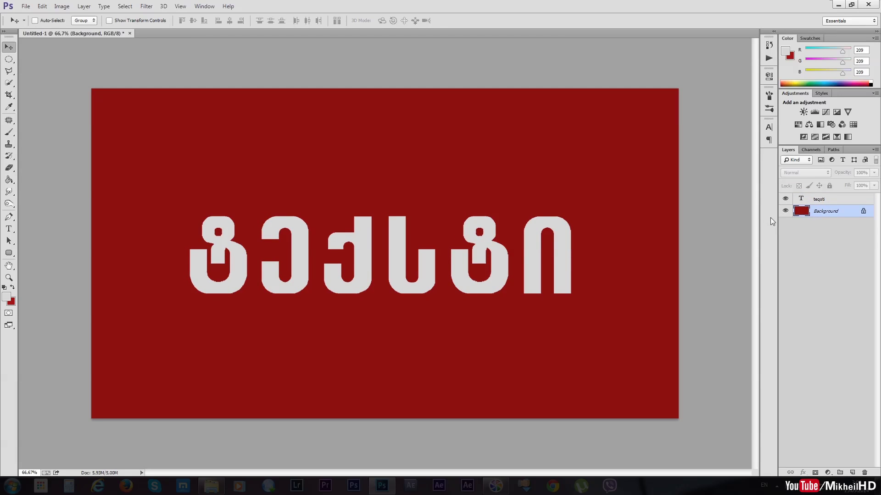
{"action": "left_click", "coordinate": [786, 198]}
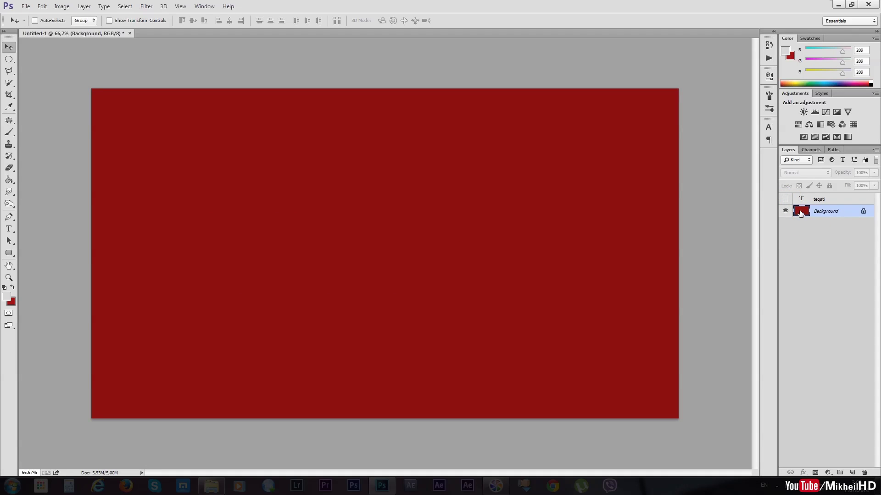
{"action": "left_click", "coordinate": [9, 133]}
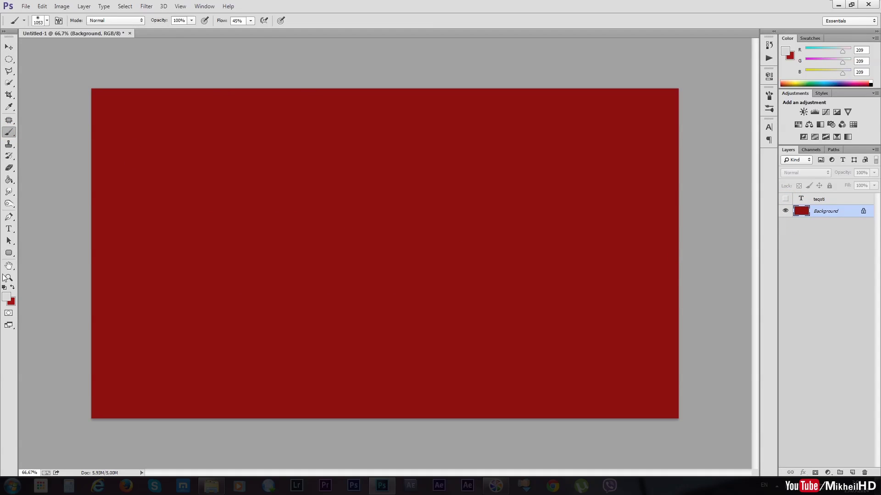
{"action": "left_click", "coordinate": [6, 297]}
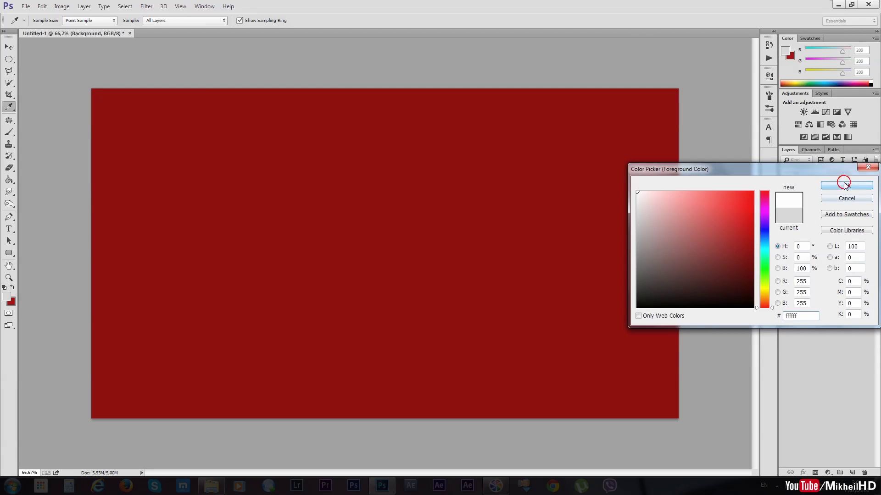
{"action": "left_click", "coordinate": [846, 185]}
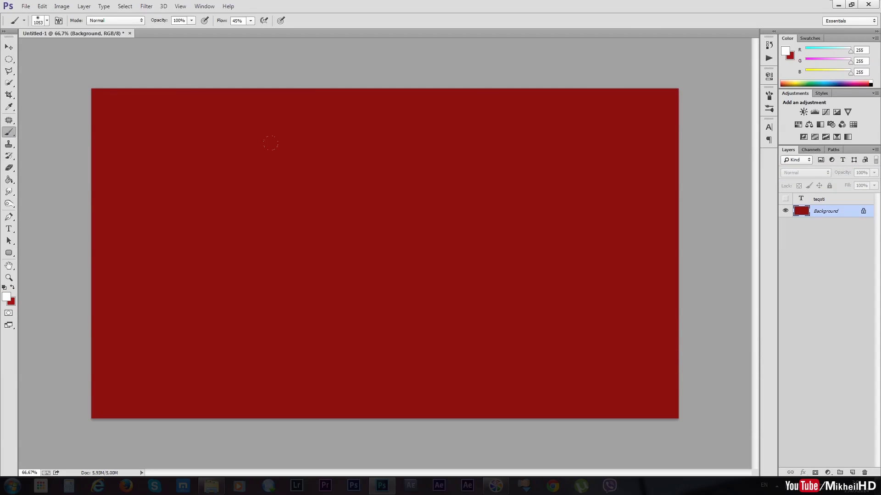
{"action": "left_click", "coordinate": [379, 252]}
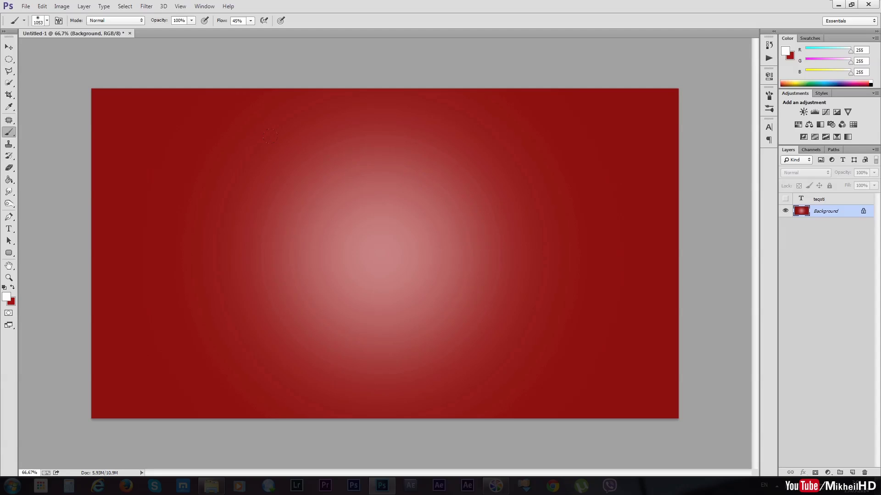
{"action": "left_click", "coordinate": [392, 256]}
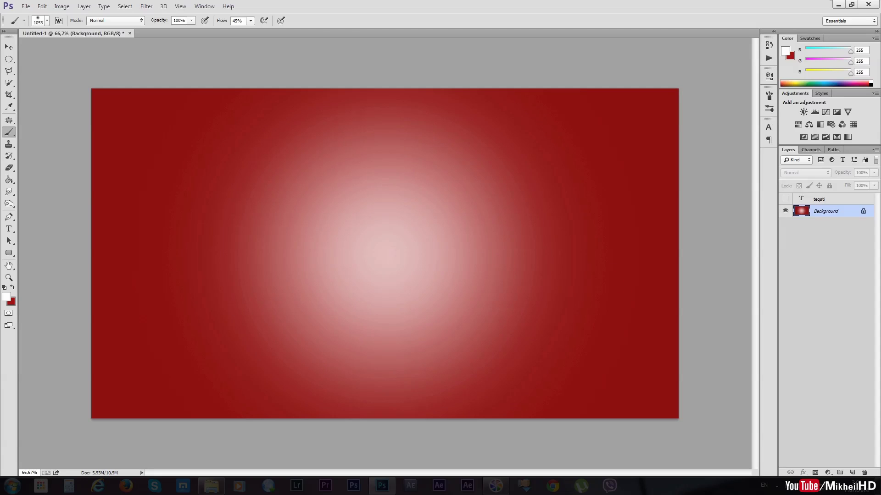
{"action": "left_click", "coordinate": [8, 47]}
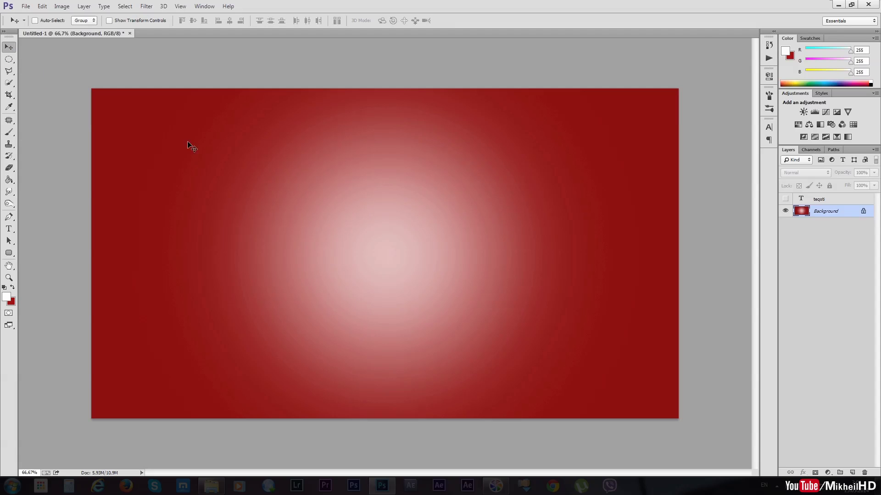
Show the teqsti layer and recolour its letters dark red #800000 sampled from the canvas.
{"action": "left_click", "coordinate": [786, 199]}
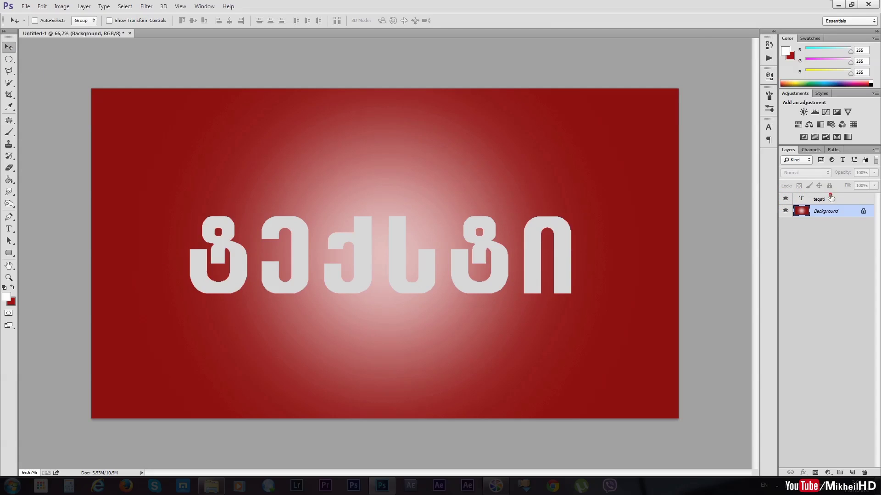
{"action": "left_click", "coordinate": [831, 198]}
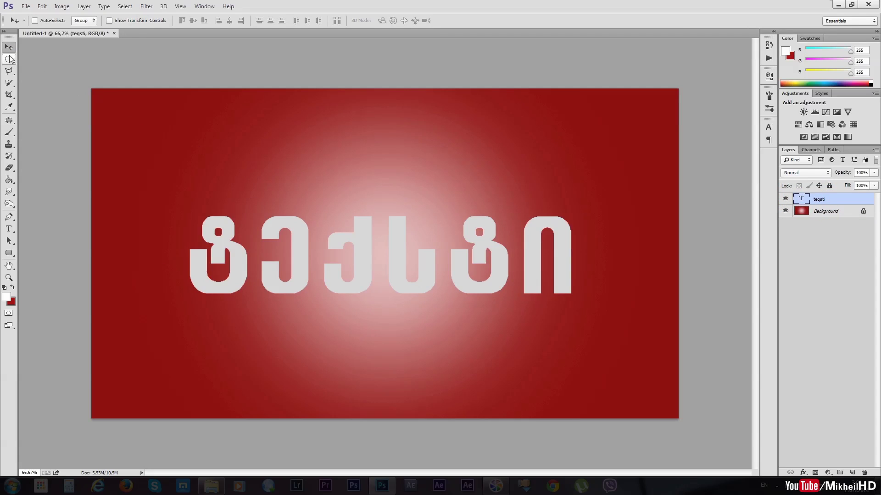
{"action": "left_click", "coordinate": [6, 232]}
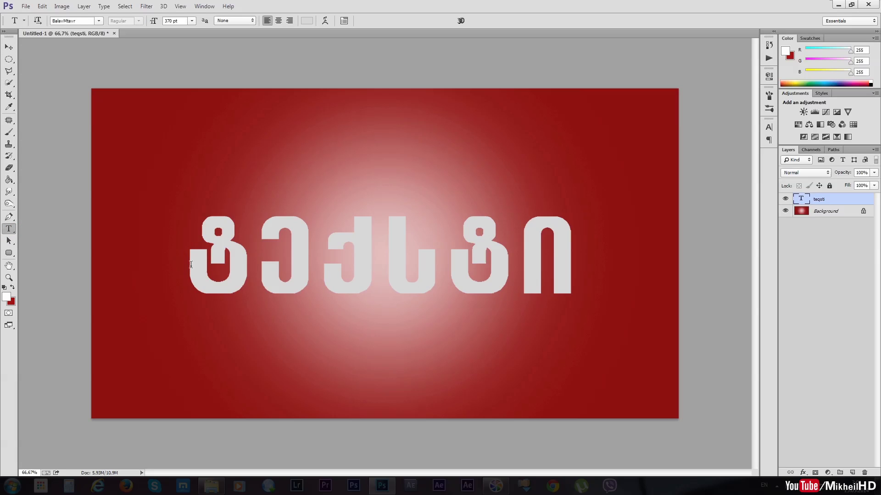
{"action": "left_click_drag", "start_coordinate": [190, 265], "coordinate": [668, 291]}
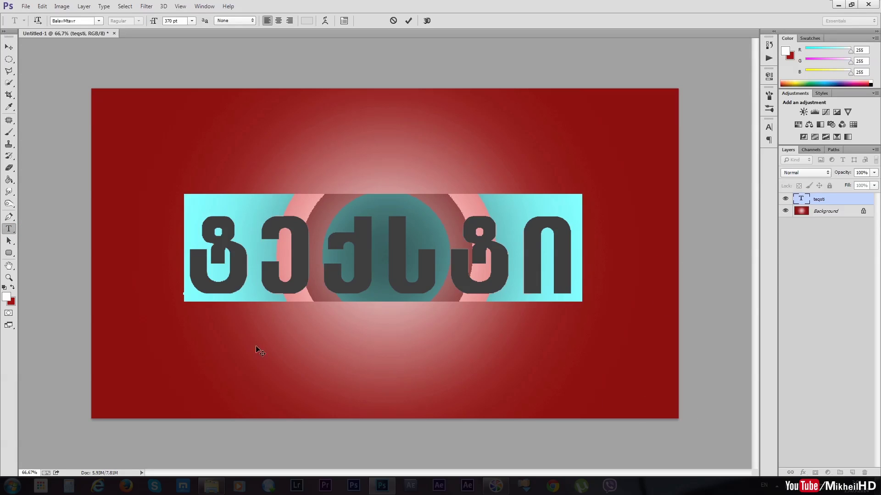
{"action": "left_click", "coordinate": [6, 296]}
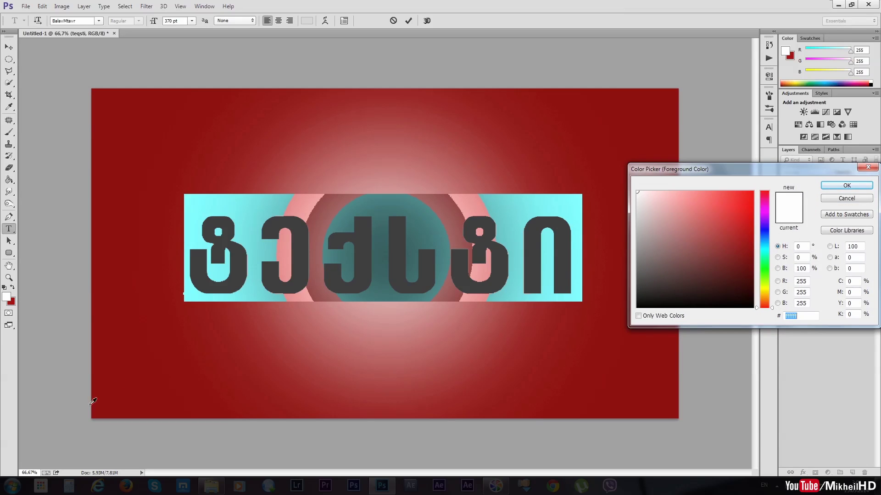
{"action": "left_click", "coordinate": [100, 409]}
{"action": "left_click", "coordinate": [845, 185]}
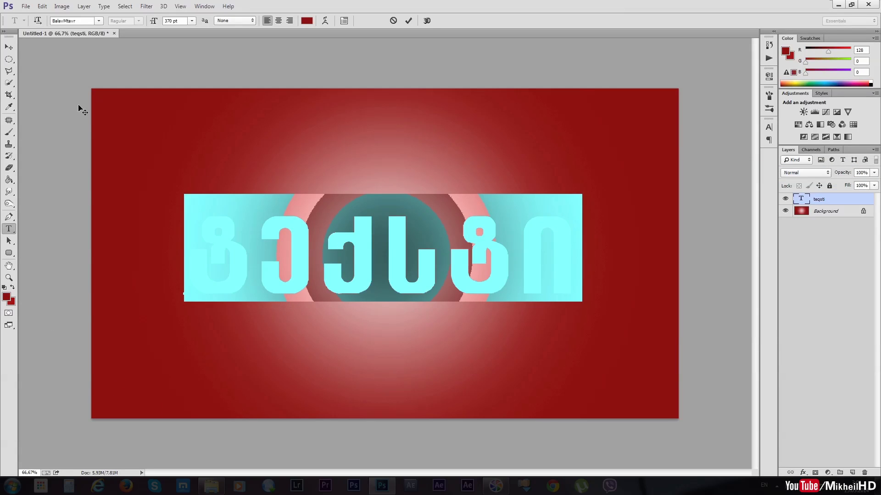
{"action": "left_click", "coordinate": [8, 46]}
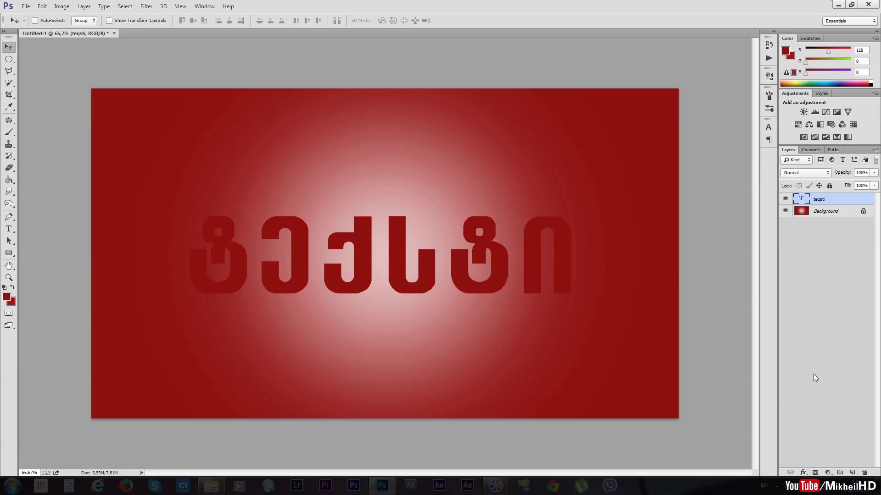
{"action": "left_click", "coordinate": [808, 472]}
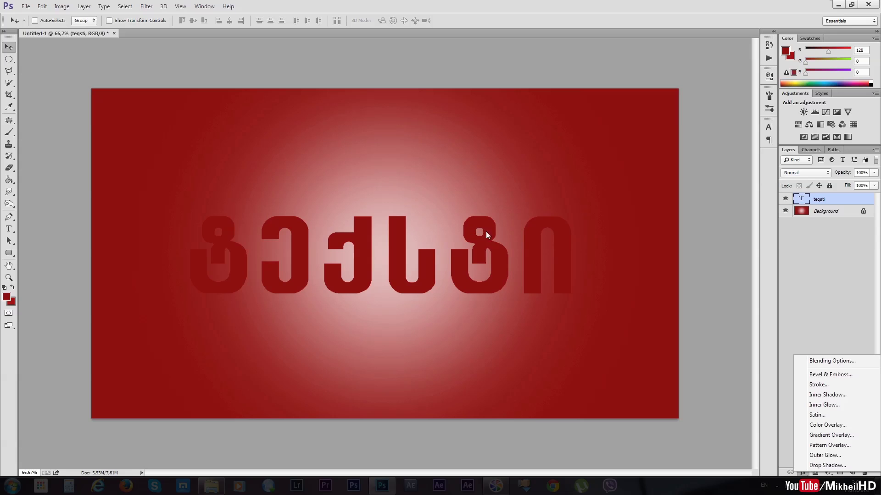
Add a 5 px white Stroke effect to the Georgian text.
{"action": "left_click", "coordinate": [826, 385]}
{"action": "left_click", "coordinate": [652, 140]}
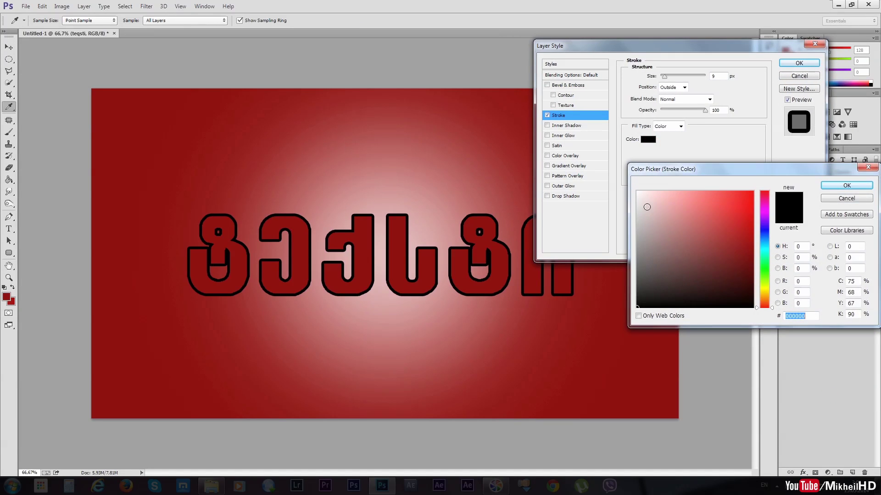
{"action": "left_click", "coordinate": [638, 192]}
{"action": "left_click", "coordinate": [847, 186]}
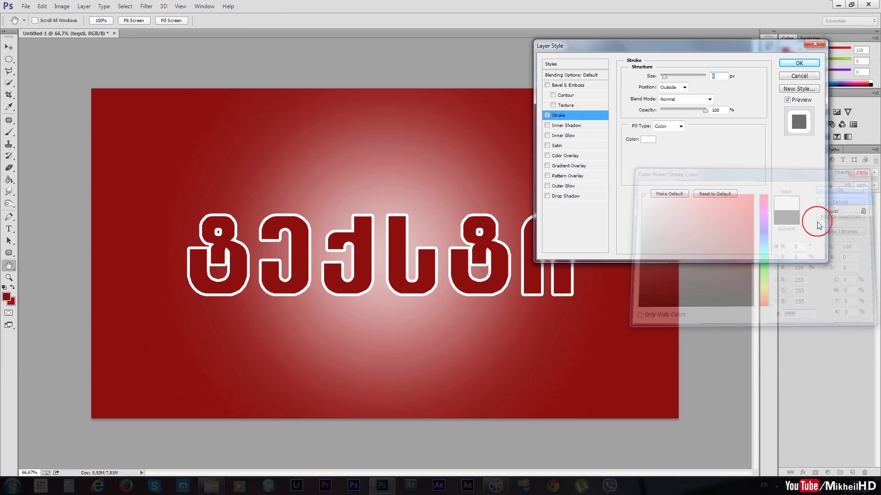
{"action": "double_click", "coordinate": [717, 76]}
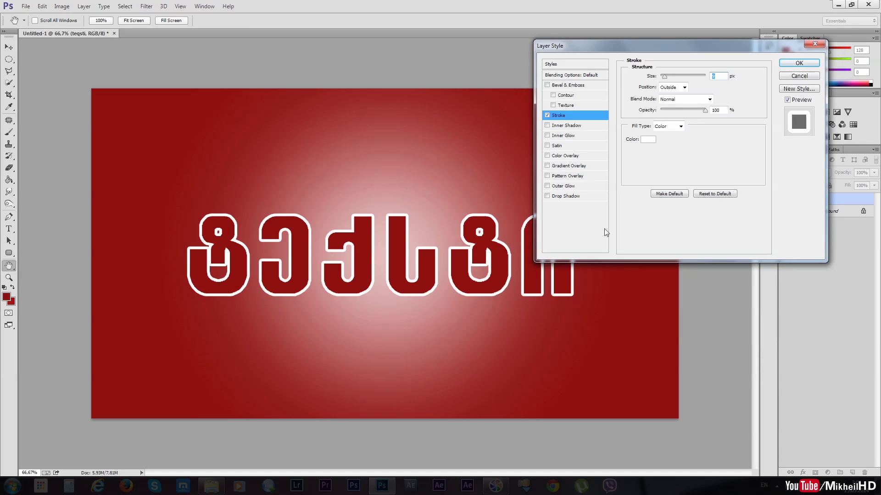
{"action": "type", "text": "5"}
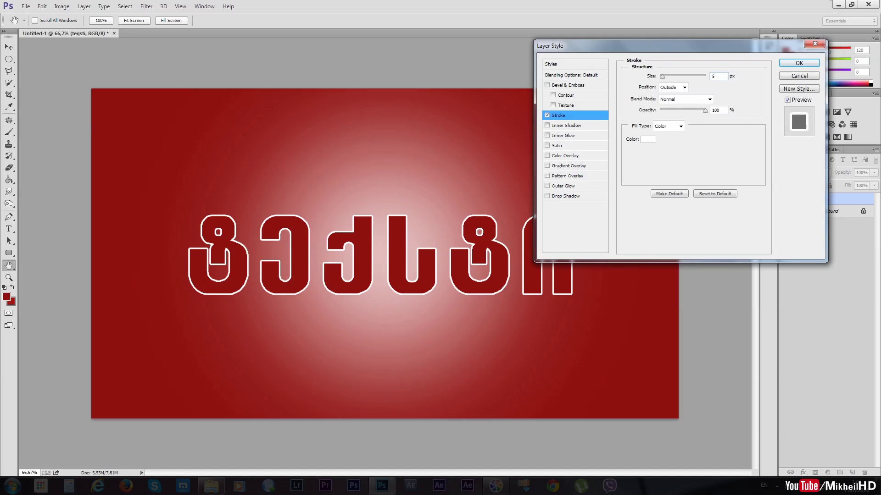
{"action": "left_click", "coordinate": [798, 63]}
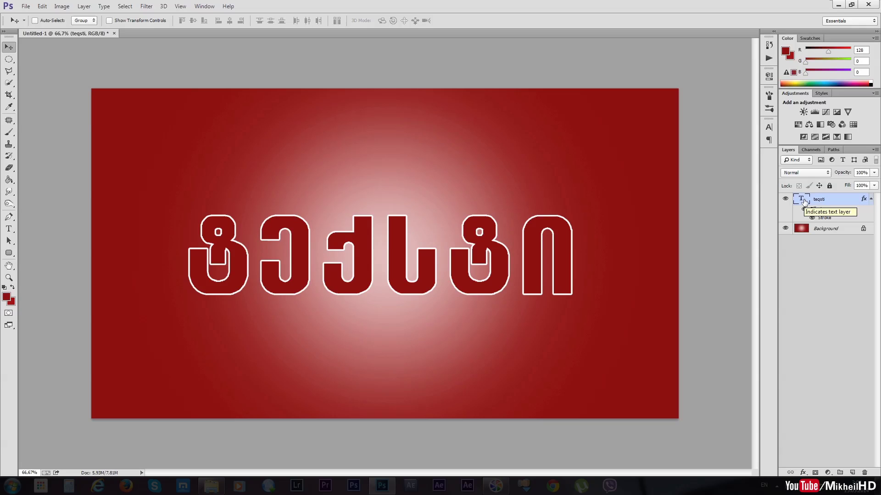
Ctrl+click the teqsti layer thumbnail to load the letter shapes as a selection.
{"action": "left_click_drag", "start_coordinate": [803, 201], "coordinate": [805, 203]}
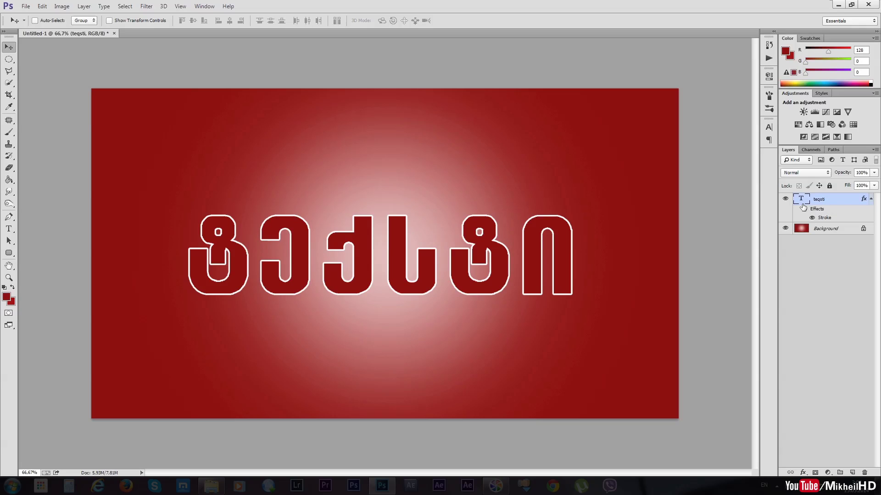
{"action": "left_click_drag", "start_coordinate": [805, 202], "coordinate": [810, 236]}
{"action": "left_click_drag", "start_coordinate": [801, 201], "coordinate": [802, 205]}
{"action": "left_click", "coordinate": [801, 202], "text": "ctrl"}
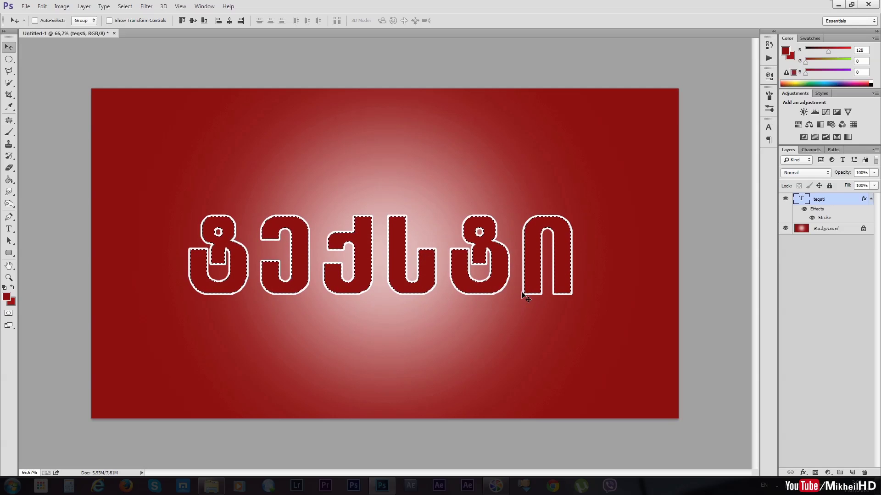
Subtract a wide Alt-dragged ellipse covering the letters' lower halves from the selection.
{"action": "left_click", "coordinate": [13, 61]}
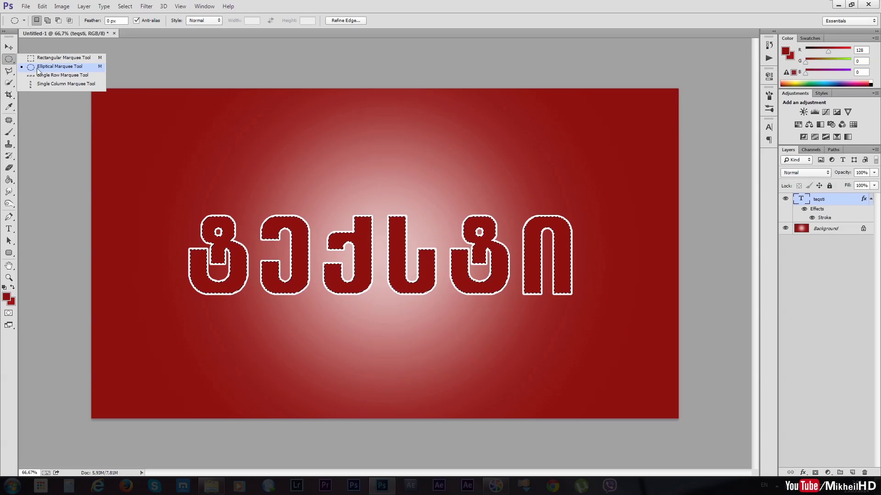
{"action": "left_click", "coordinate": [77, 67]}
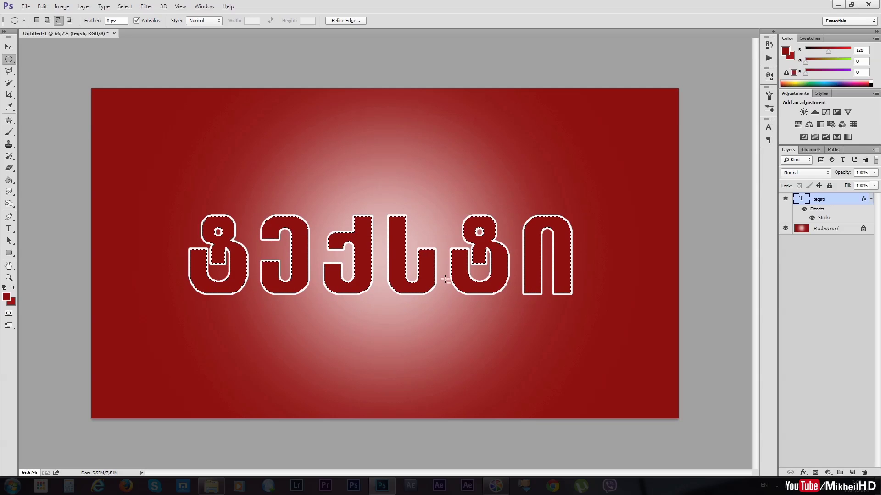
{"action": "key", "text": "alt"}
{"action": "mouse_move", "coordinate": [668, 400]}
{"action": "left_mouse_down"}
{"action": "mouse_move", "coordinate": [498, 321]}
{"action": "mouse_move", "coordinate": [212, 251]}
{"action": "mouse_move", "coordinate": [112, 255]}
{"action": "left_mouse_up"}
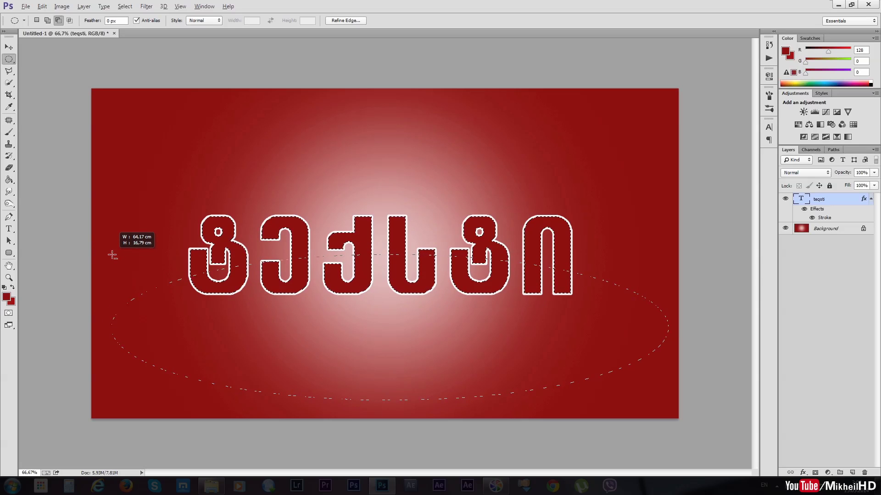
{"action": "left_click_drag", "start_coordinate": [112, 255], "coordinate": [117, 241]}
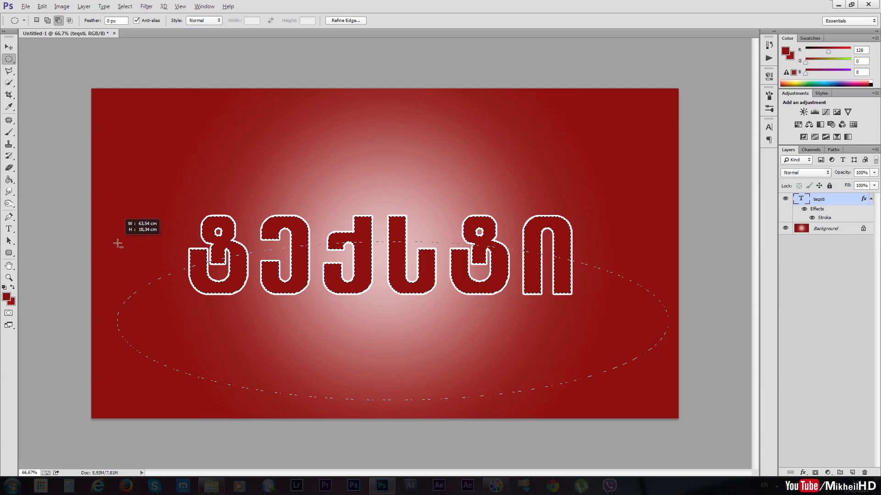
{"action": "left_click_drag", "start_coordinate": [117, 241], "coordinate": [117, 243]}
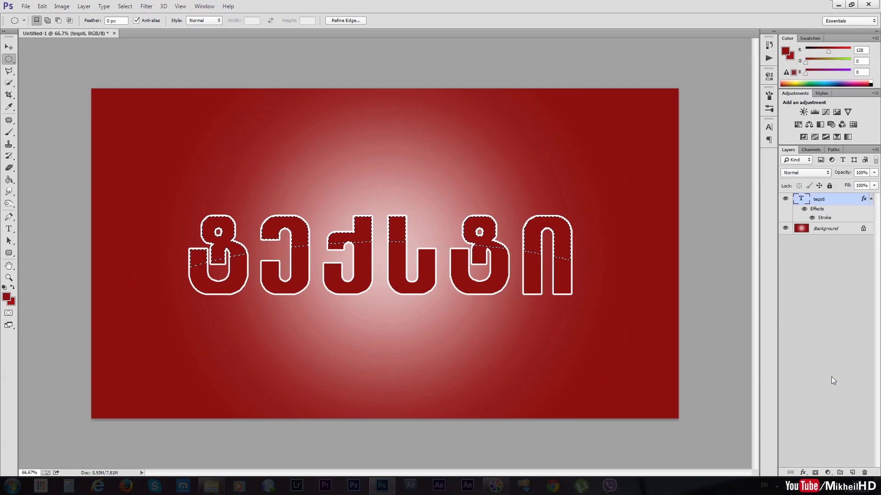
Add a new empty Layer 1, pick the Gradient tool, and start editing the left stop.
{"action": "left_click", "coordinate": [853, 472]}
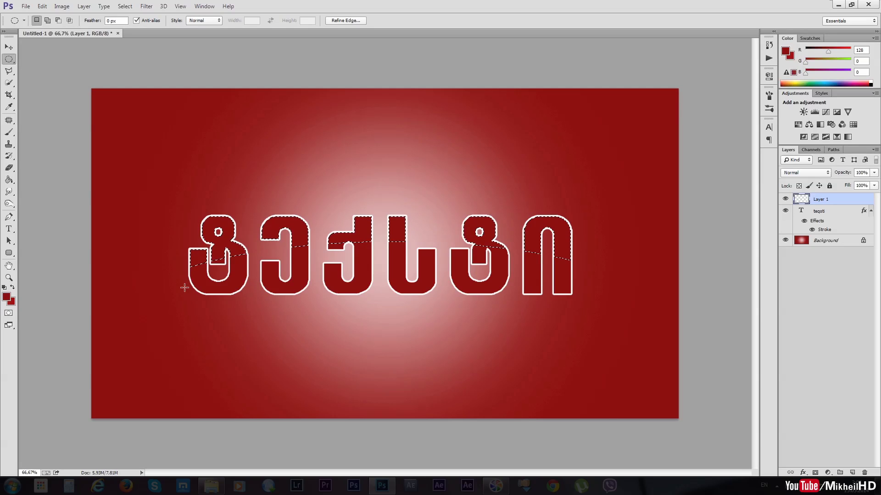
{"action": "left_click", "coordinate": [8, 181]}
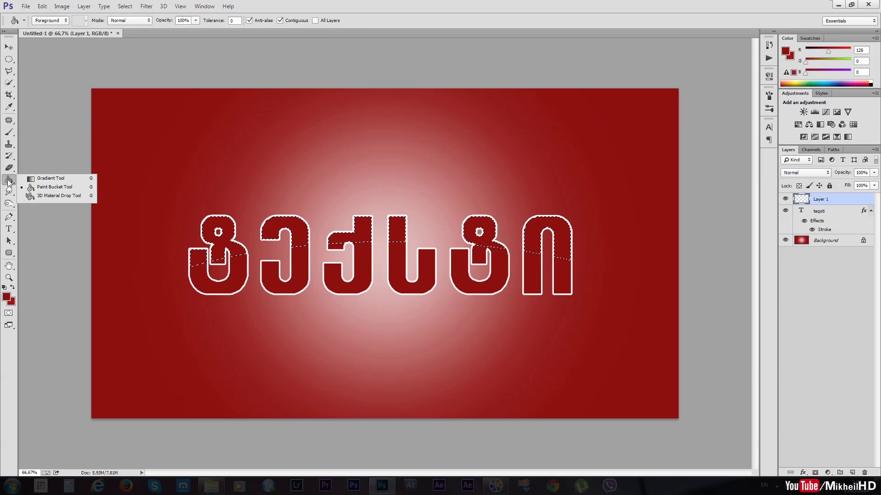
{"action": "left_click", "coordinate": [61, 179]}
{"action": "left_click", "coordinate": [46, 21]}
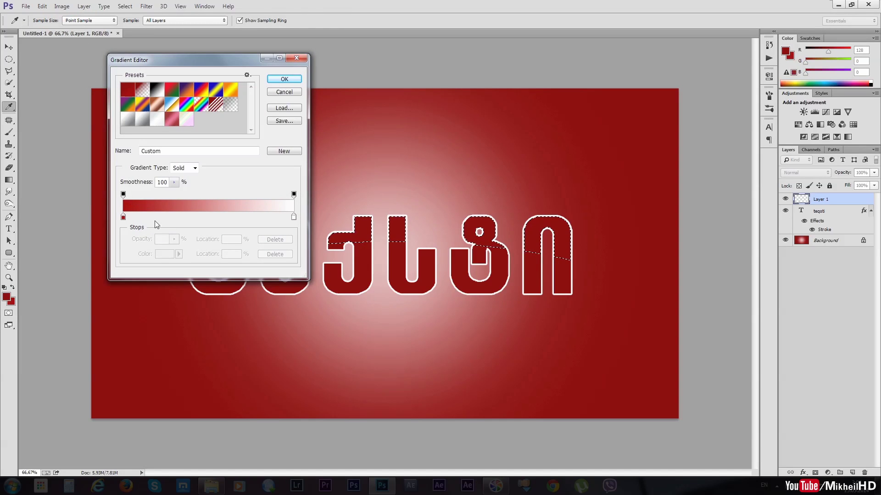
{"action": "left_click", "coordinate": [122, 217]}
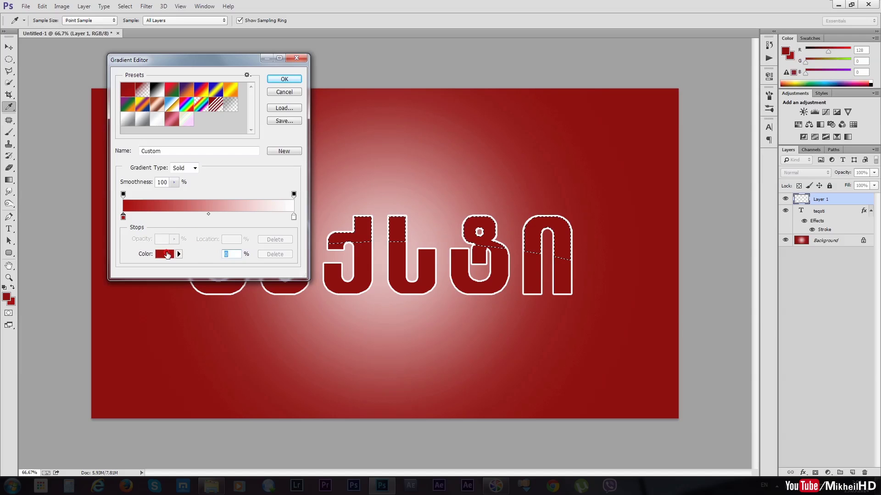
{"action": "left_click", "coordinate": [167, 255]}
{"action": "left_click", "coordinate": [764, 243]}
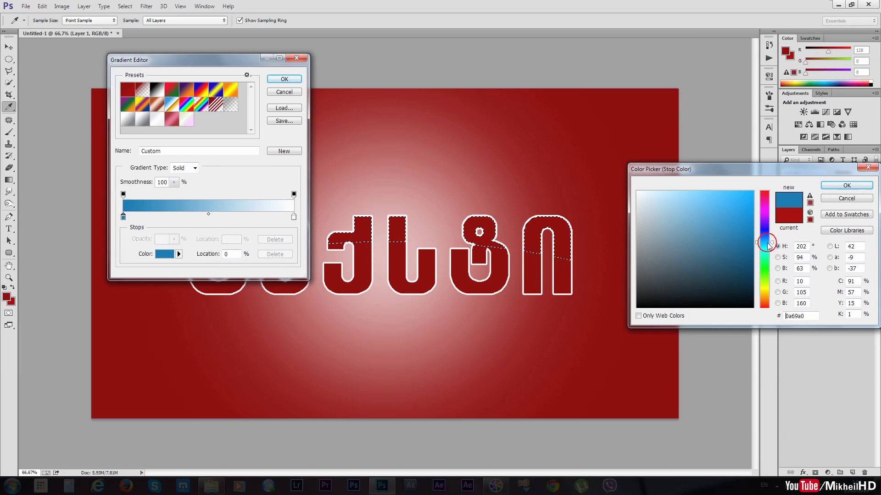
{"action": "left_click", "coordinate": [846, 186]}
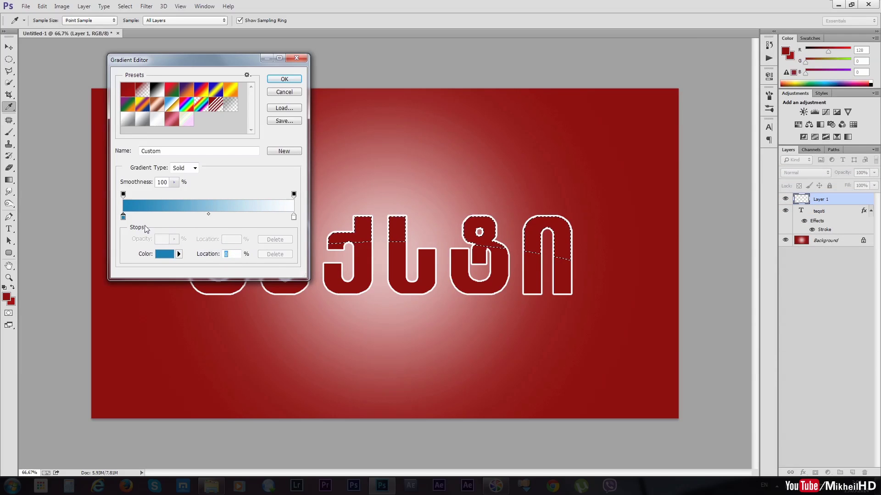
Set the gradient's left stop to sampled dark red 800000 and right stop to white.
{"action": "double_click", "coordinate": [123, 216]}
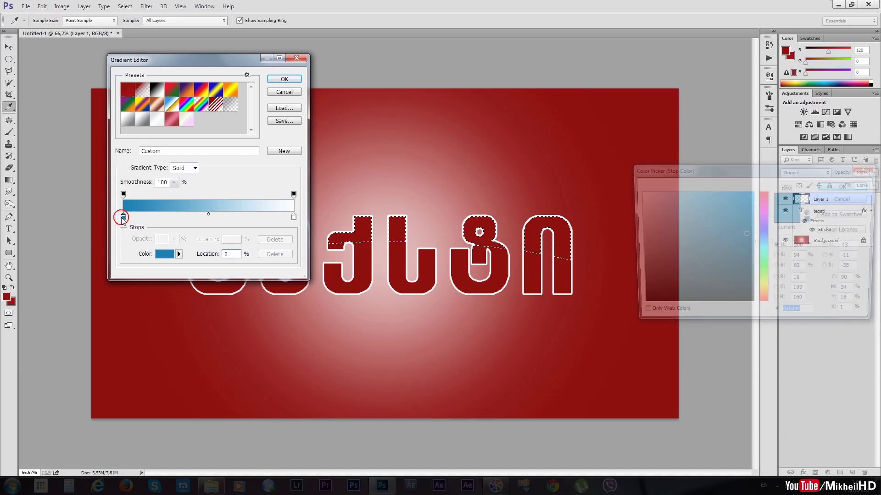
{"action": "left_click", "coordinate": [839, 188]}
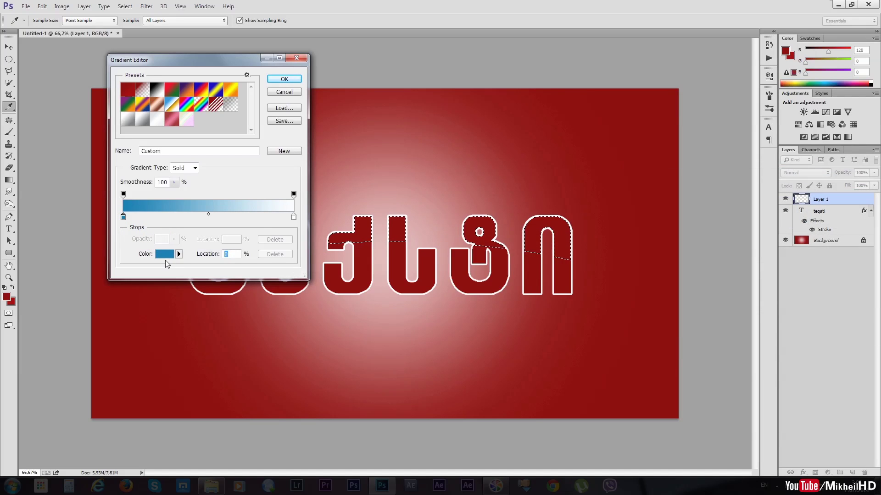
{"action": "left_click", "coordinate": [165, 254]}
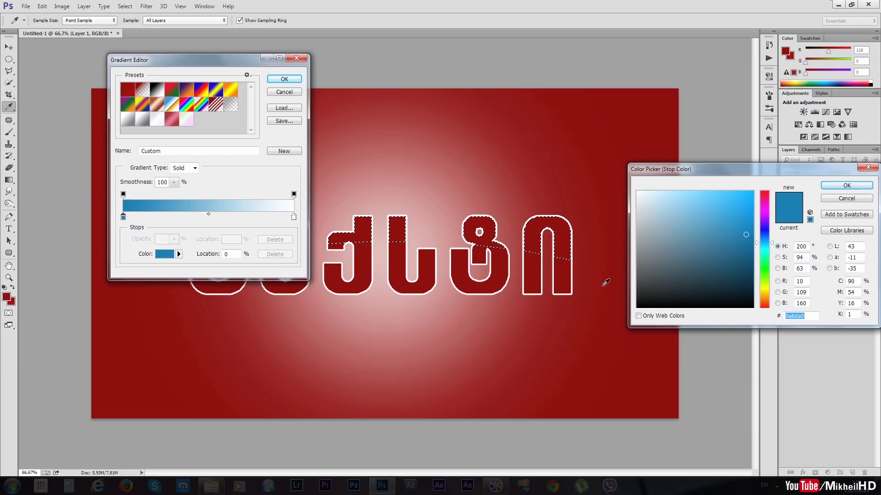
{"action": "left_click", "coordinate": [668, 398]}
{"action": "left_click", "coordinate": [846, 185]}
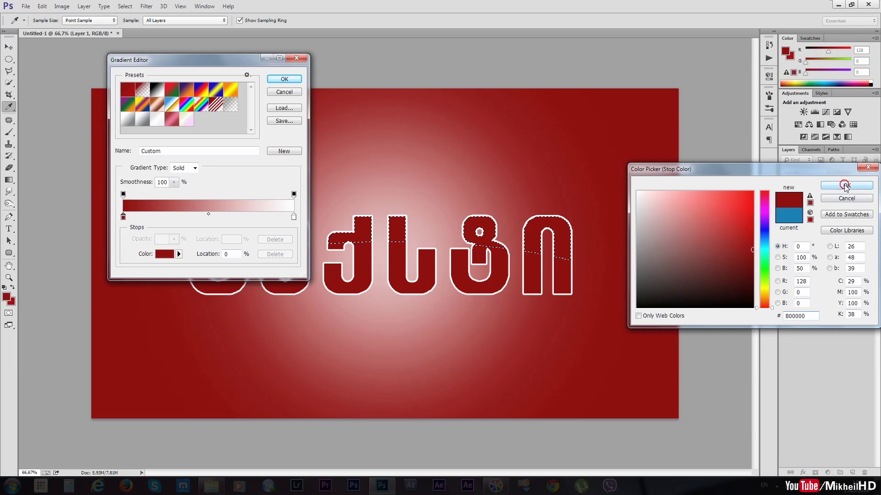
{"action": "left_click", "coordinate": [294, 217]}
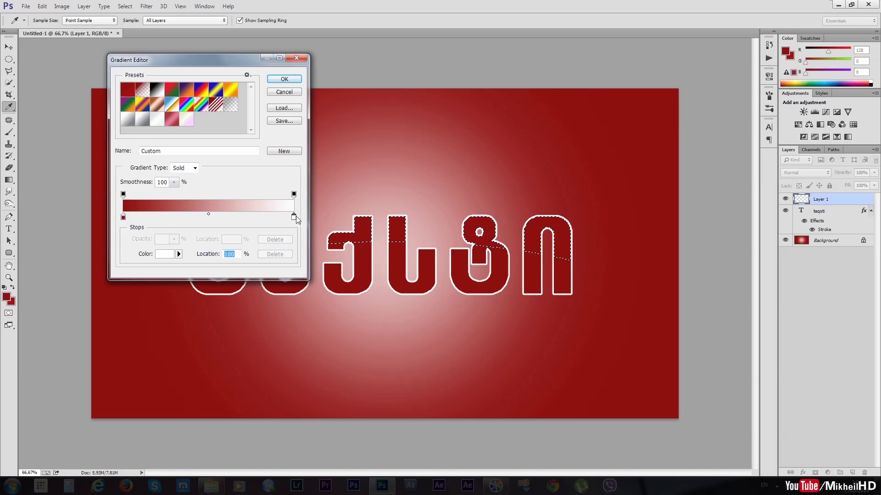
{"action": "left_click", "coordinate": [288, 80]}
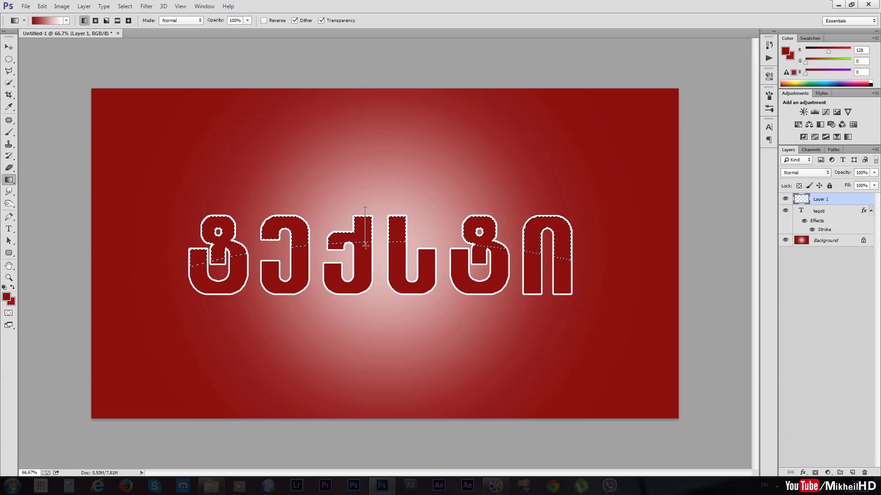
Drag the red-to-white gradient over the selected letter tops on Layer 1, then select teqsti.
{"action": "left_click_drag", "start_coordinate": [365, 246], "coordinate": [366, 245]}
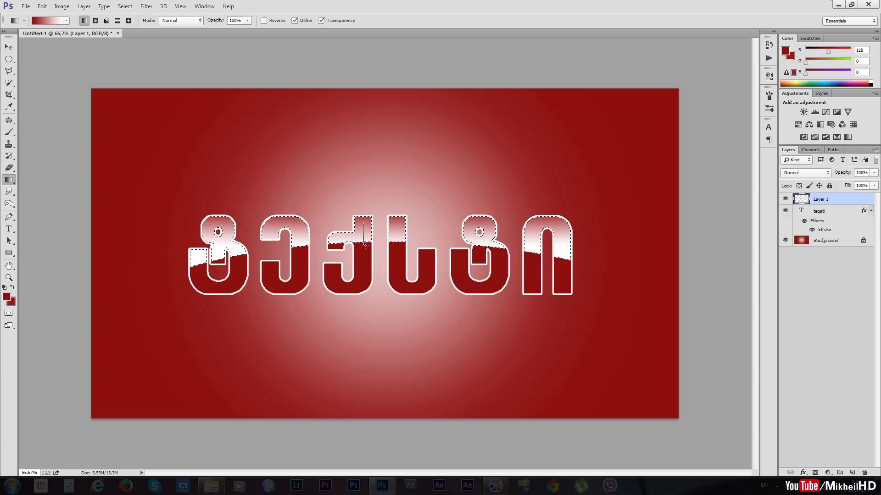
{"action": "left_click_drag", "start_coordinate": [364, 244], "coordinate": [365, 246]}
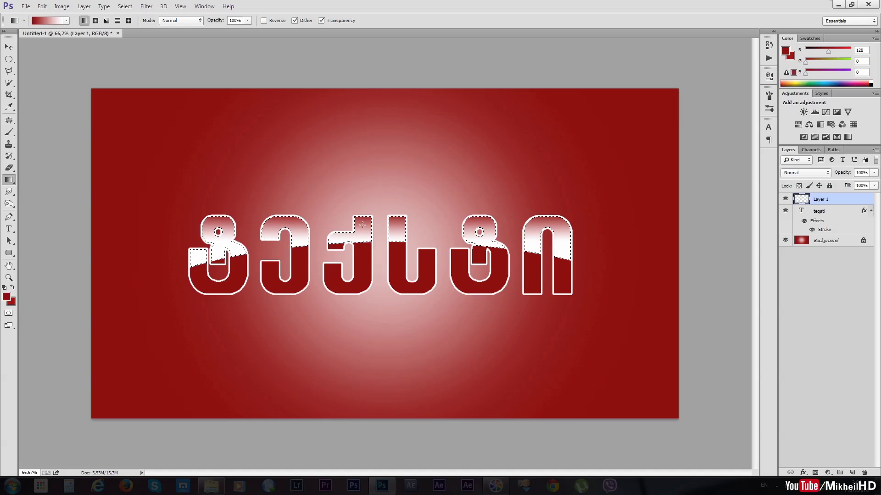
{"action": "left_click_drag", "start_coordinate": [362, 222], "coordinate": [373, 247]}
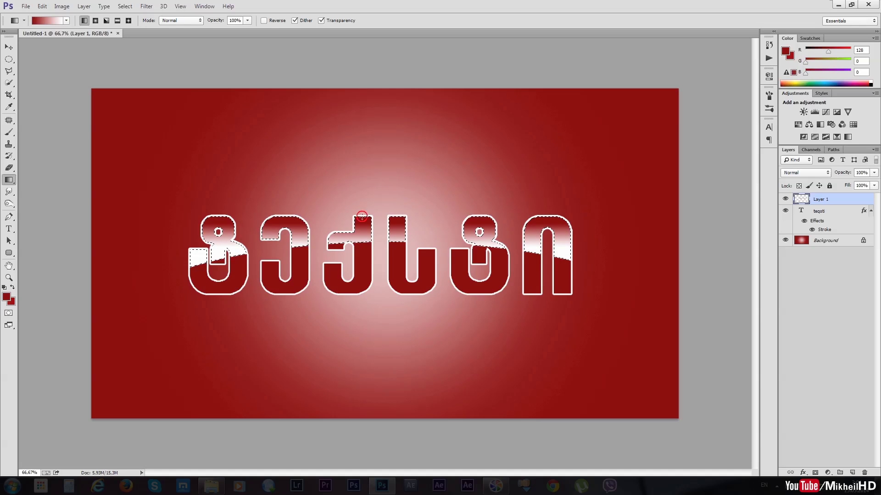
{"action": "left_click_drag", "start_coordinate": [362, 216], "coordinate": [385, 253]}
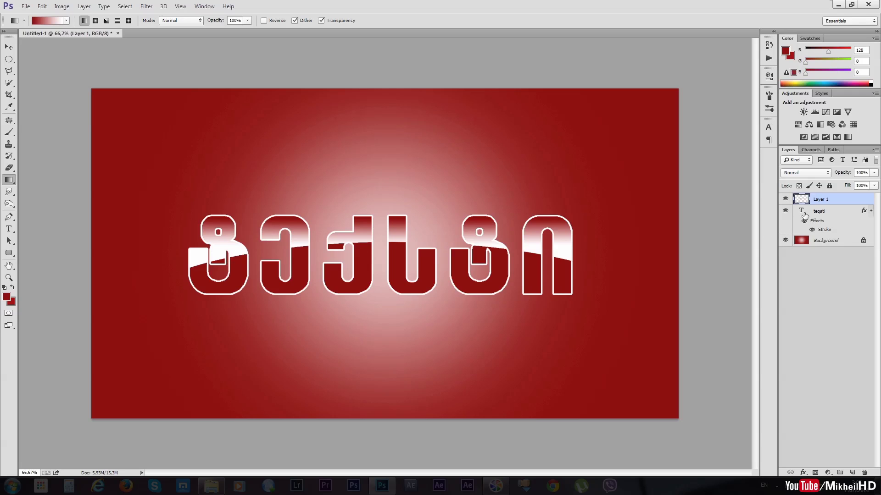
{"action": "left_click", "coordinate": [804, 212]}
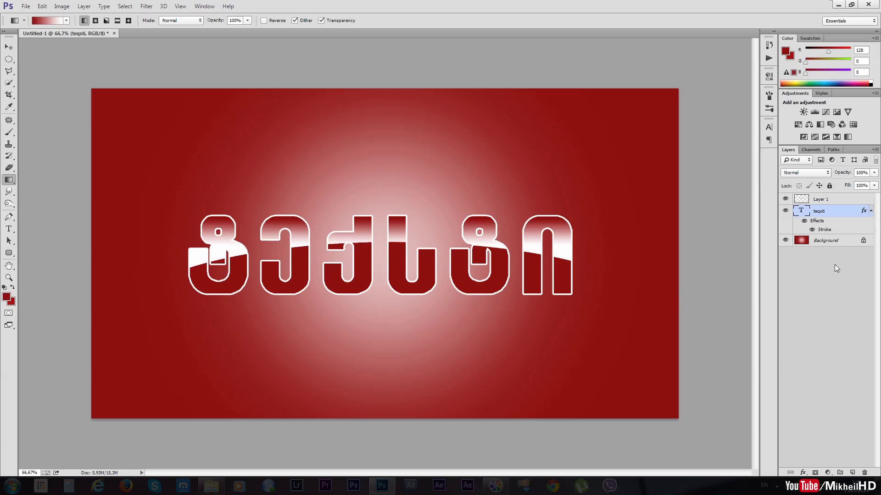
Add a drop shadow to teqsti with 99% opacity, 19 px distance and 21 px size.
{"action": "left_click", "coordinate": [820, 211]}
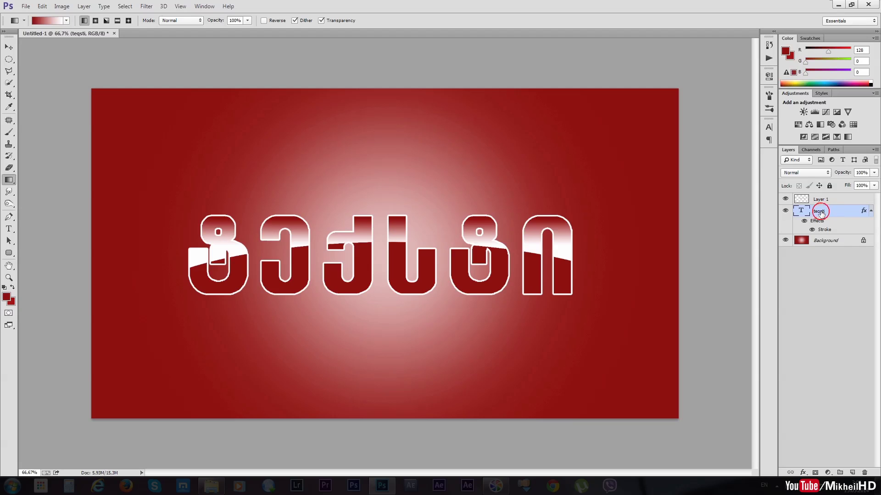
{"action": "left_click", "coordinate": [803, 473]}
{"action": "left_click", "coordinate": [822, 465]}
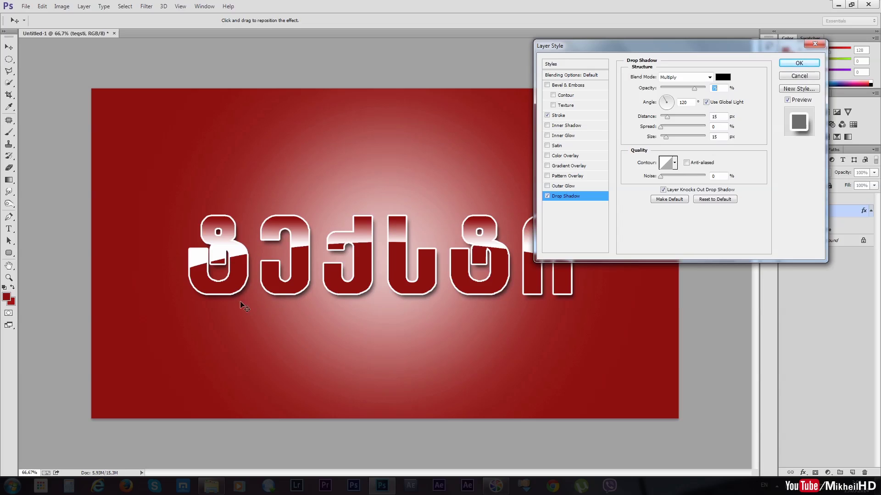
{"action": "left_click", "coordinate": [666, 137]}
{"action": "left_click_drag", "start_coordinate": [667, 139], "coordinate": [668, 139]}
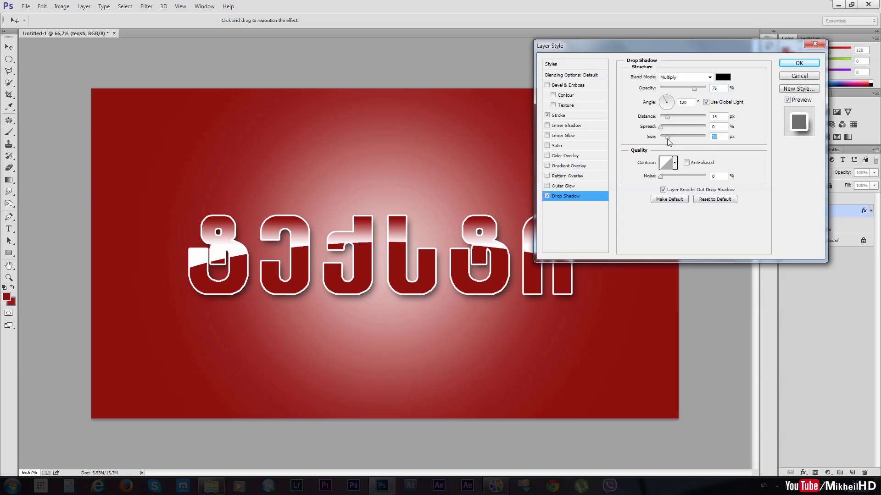
{"action": "left_click_drag", "start_coordinate": [695, 88], "coordinate": [712, 98]}
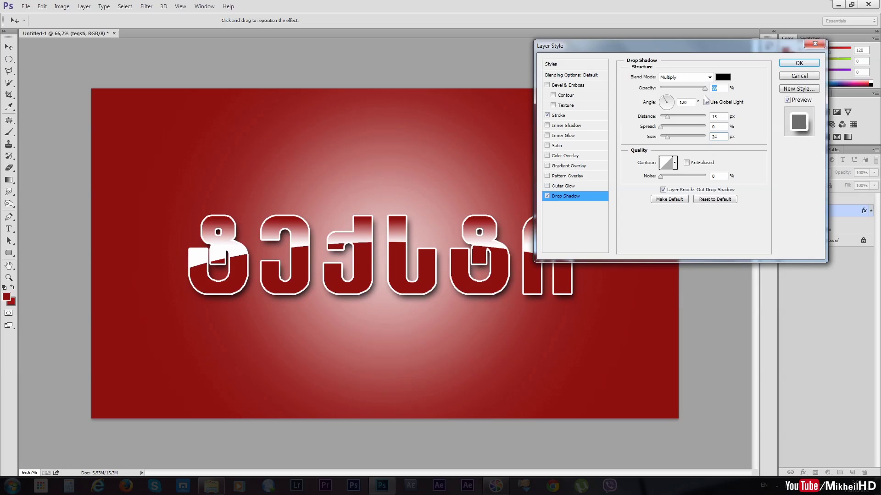
{"action": "left_click_drag", "start_coordinate": [668, 138], "coordinate": [667, 137]}
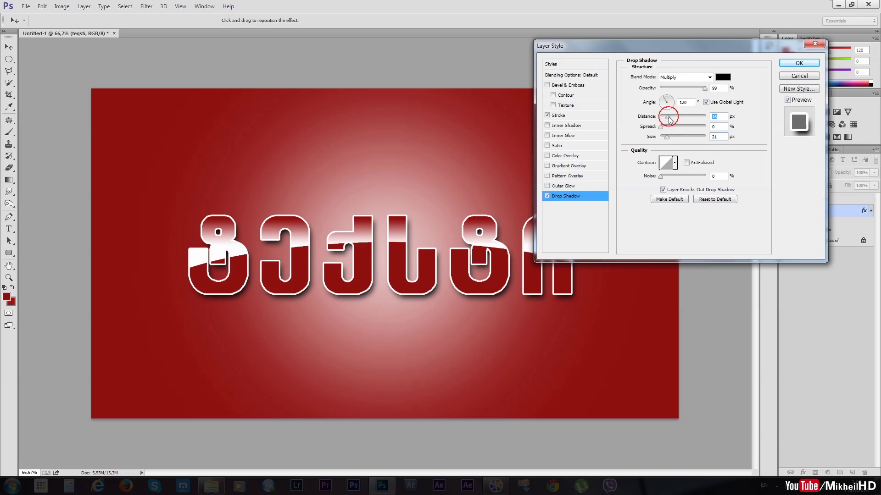
{"action": "left_click_drag", "start_coordinate": [668, 117], "coordinate": [667, 139]}
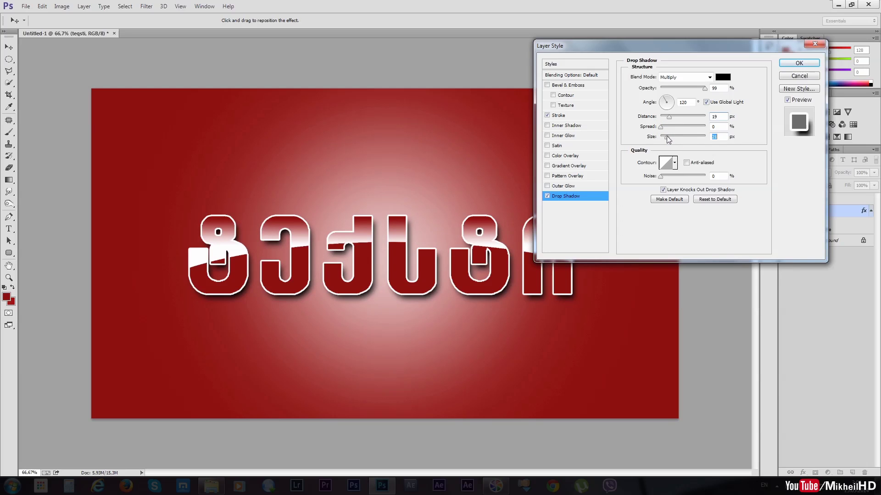
{"action": "left_click", "coordinate": [803, 69]}
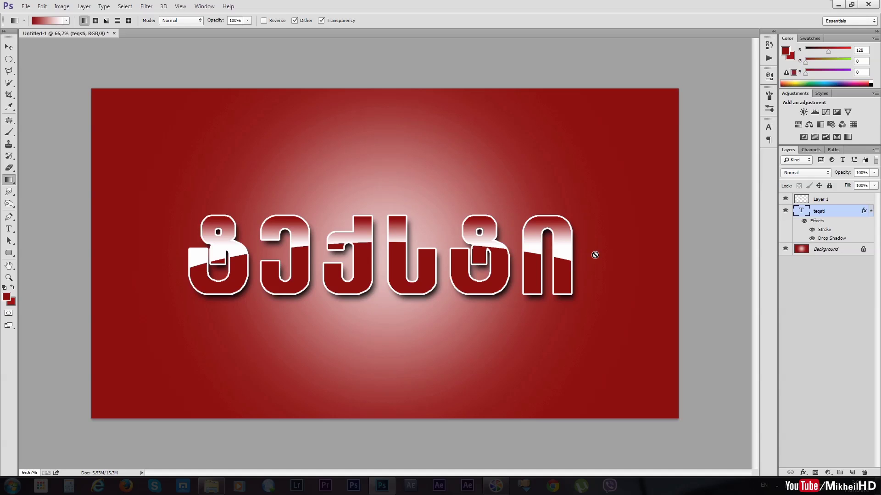
Select the Background layer in the Layers panel.
{"action": "scroll", "coordinate": [573, 314], "scroll_direction": "down", "scroll_amount": 2}
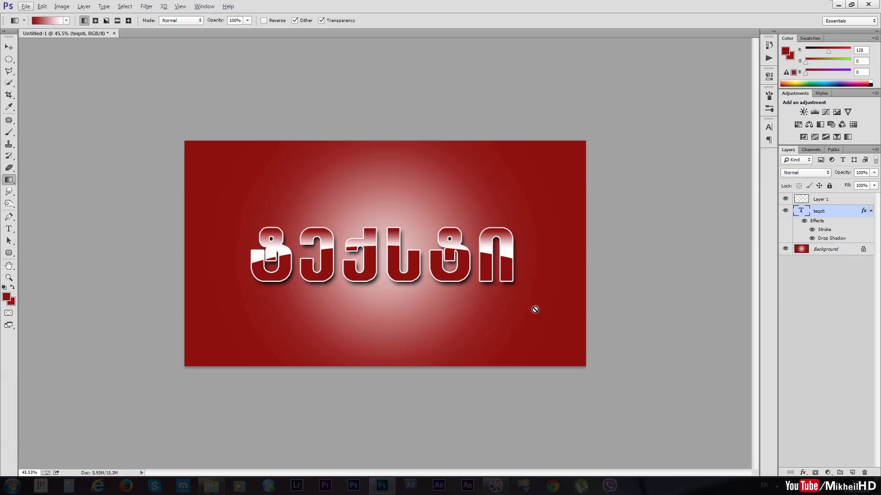
{"action": "left_click", "coordinate": [823, 200]}
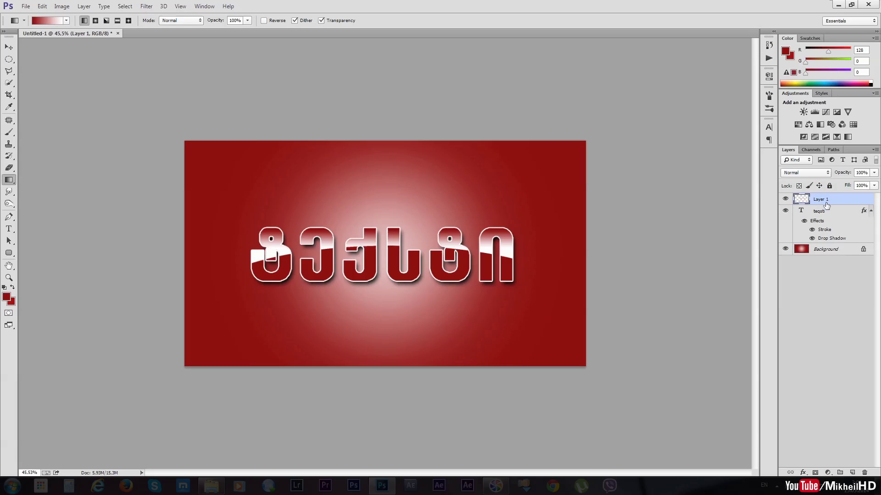
{"action": "left_click", "coordinate": [817, 252]}
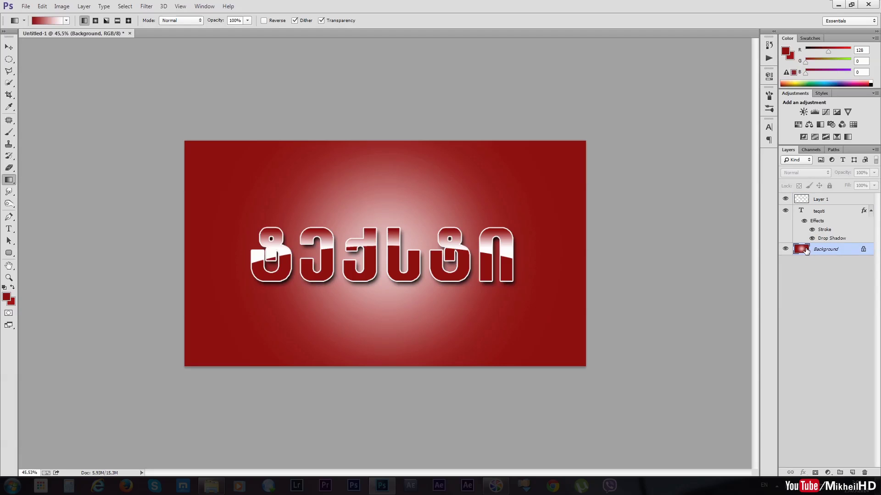
Apply Color Balance to the Background, adjusting Cyan/Red and Magenta/Green toward a brighter red.
{"action": "left_click", "coordinate": [64, 7]}
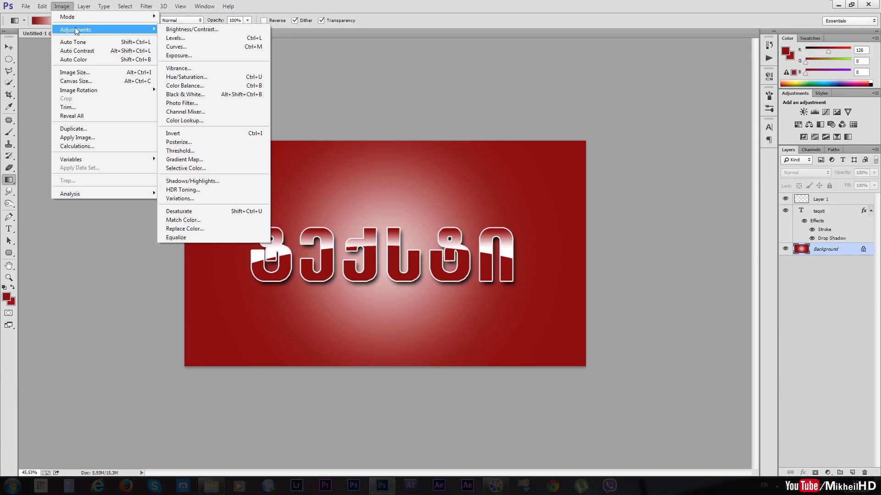
{"action": "mouse_move", "coordinate": [76, 29]}
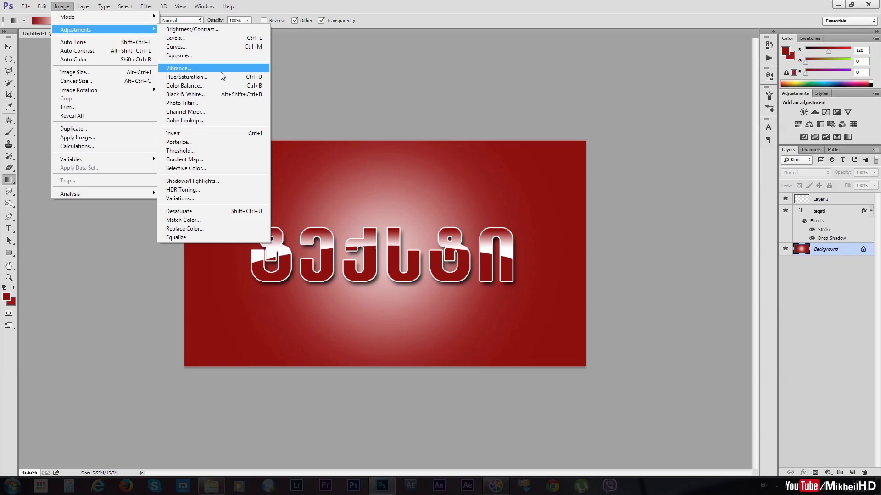
{"action": "left_click", "coordinate": [202, 87]}
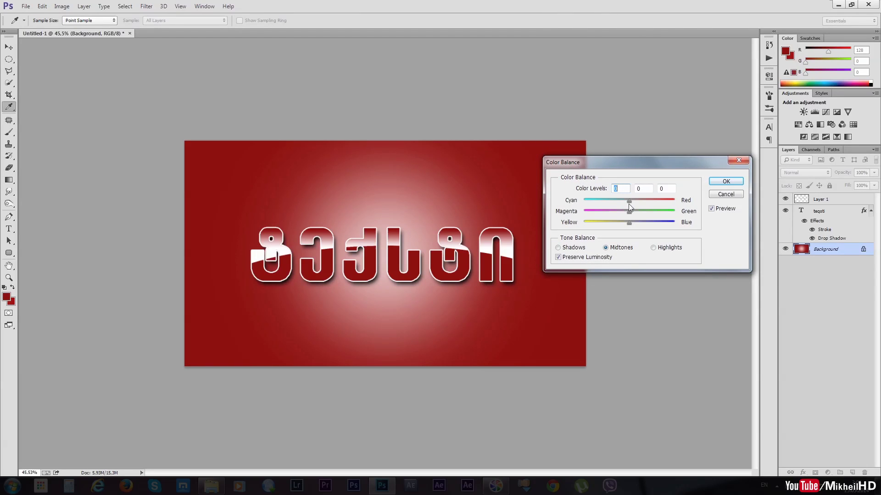
{"action": "left_click_drag", "start_coordinate": [629, 203], "coordinate": [601, 201]}
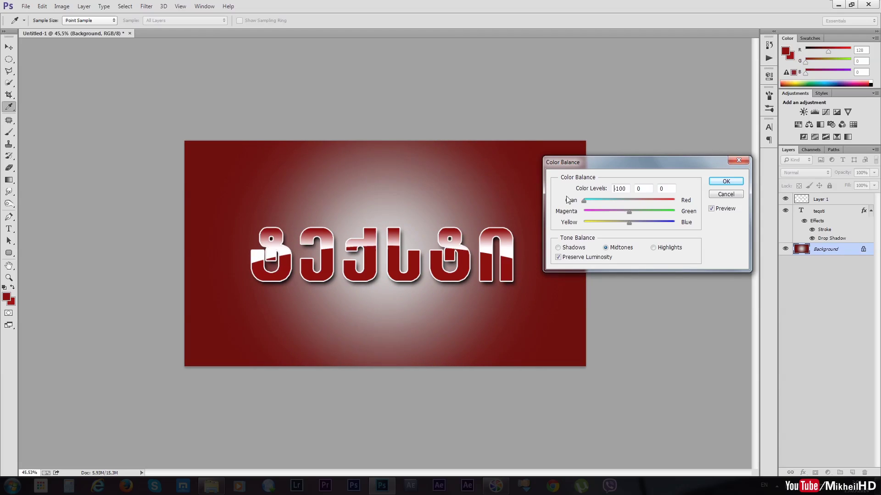
{"action": "left_click", "coordinate": [667, 200]}
{"action": "mouse_move", "coordinate": [675, 200]}
{"action": "left_mouse_down"}
{"action": "mouse_move", "coordinate": [620, 202]}
{"action": "mouse_move", "coordinate": [619, 222]}
{"action": "mouse_move", "coordinate": [620, 211]}
{"action": "mouse_move", "coordinate": [668, 200]}
{"action": "mouse_move", "coordinate": [651, 200]}
{"action": "left_mouse_up"}
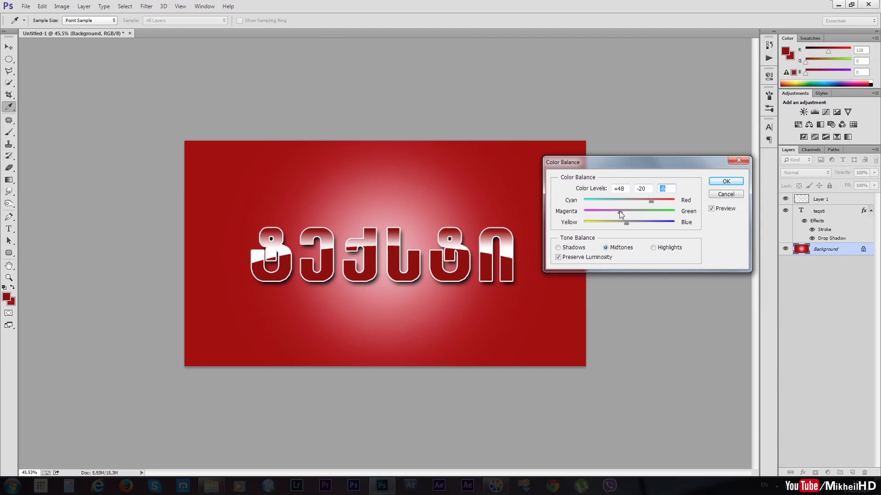
{"action": "left_click_drag", "start_coordinate": [619, 212], "coordinate": [615, 213]}
{"action": "left_click", "coordinate": [726, 181]}
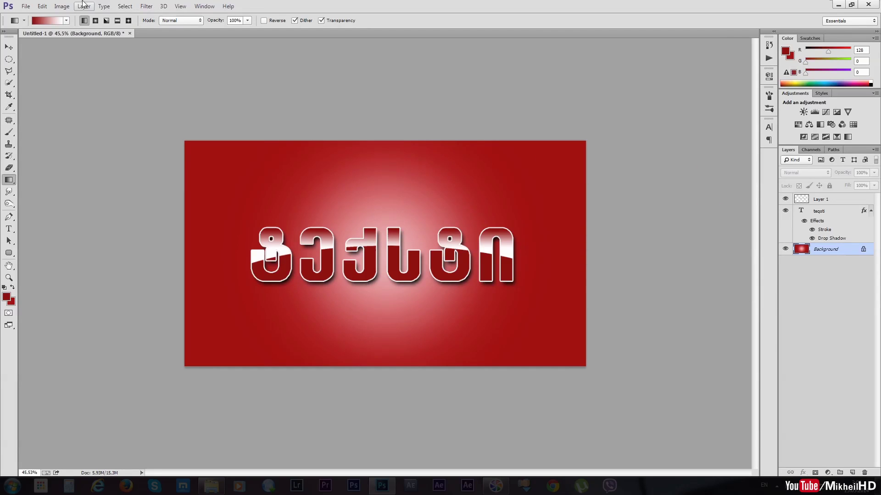
Apply Hue/Saturation with Hue around -56 to turn the Background purple.
{"action": "left_click", "coordinate": [61, 6]}
{"action": "mouse_move", "coordinate": [75, 29]}
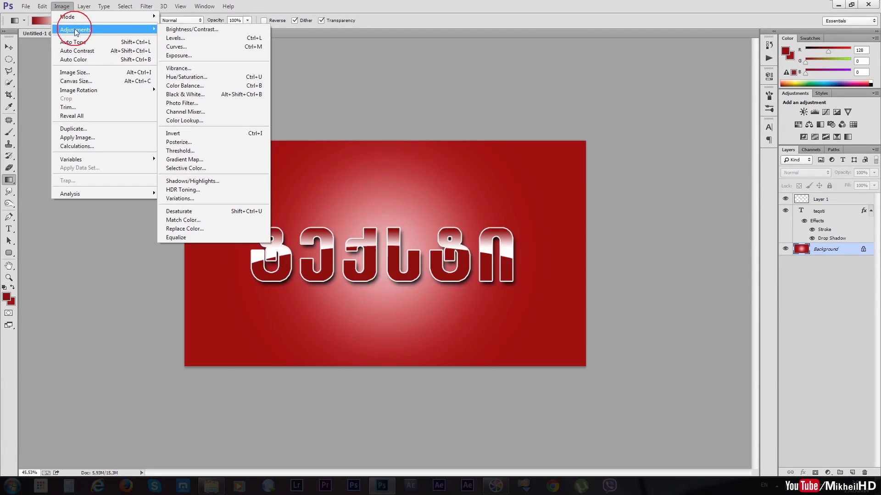
{"action": "left_click", "coordinate": [211, 77]}
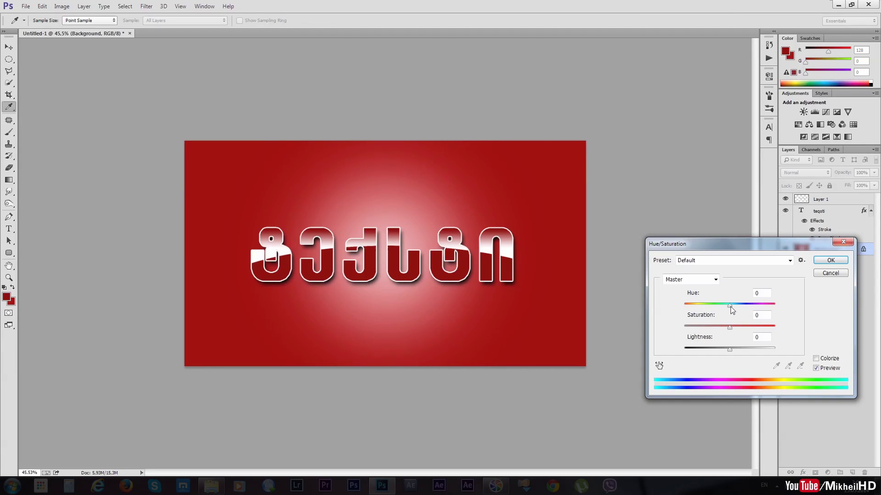
{"action": "mouse_move", "coordinate": [729, 305]}
{"action": "left_mouse_down"}
{"action": "mouse_move", "coordinate": [700, 307]}
{"action": "mouse_move", "coordinate": [753, 308]}
{"action": "mouse_move", "coordinate": [704, 302]}
{"action": "left_mouse_up"}
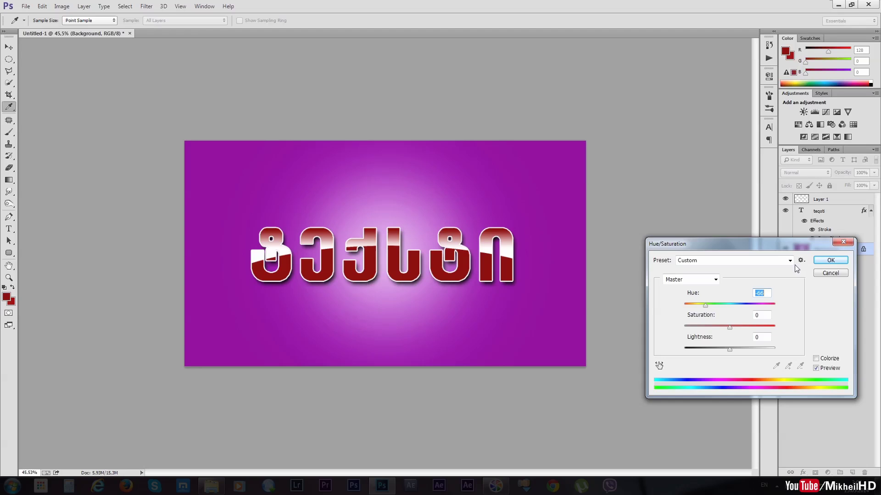
{"action": "left_click", "coordinate": [831, 260]}
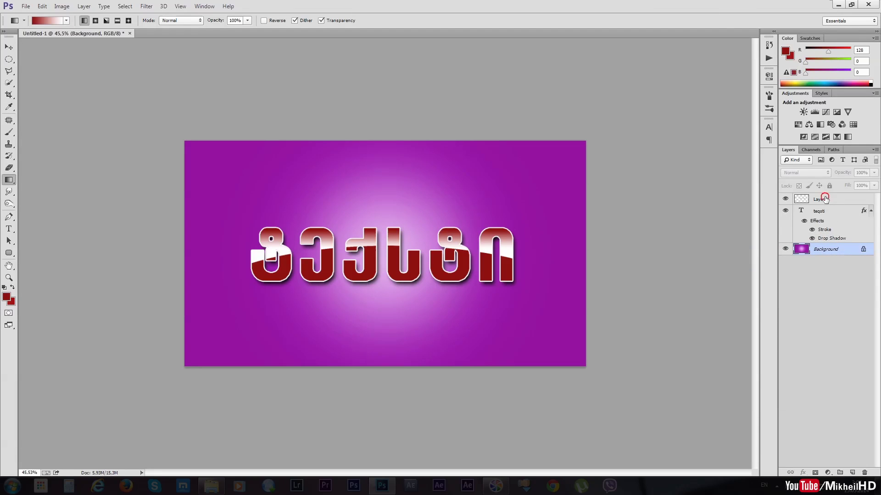
{"action": "left_click", "coordinate": [821, 211]}
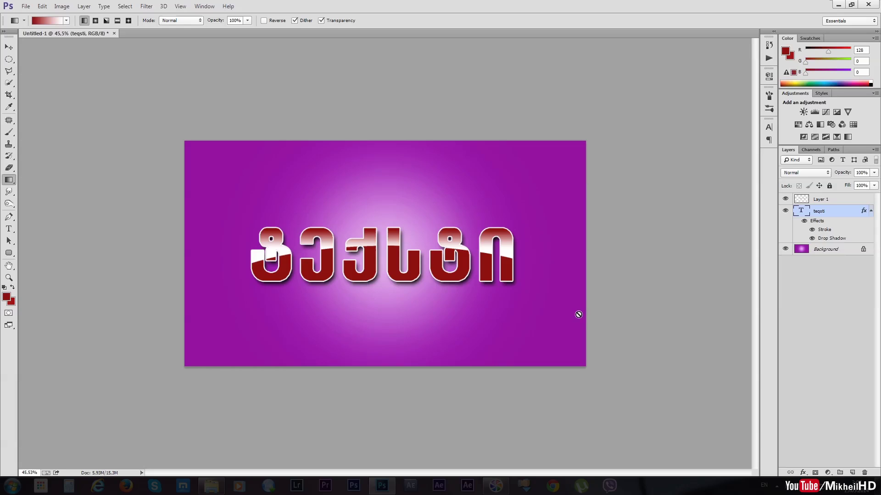
{"action": "left_click", "coordinate": [9, 48]}
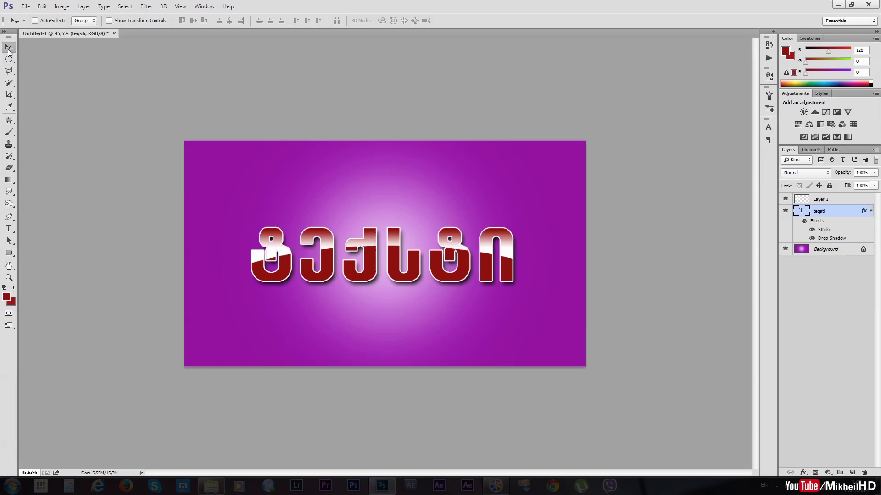